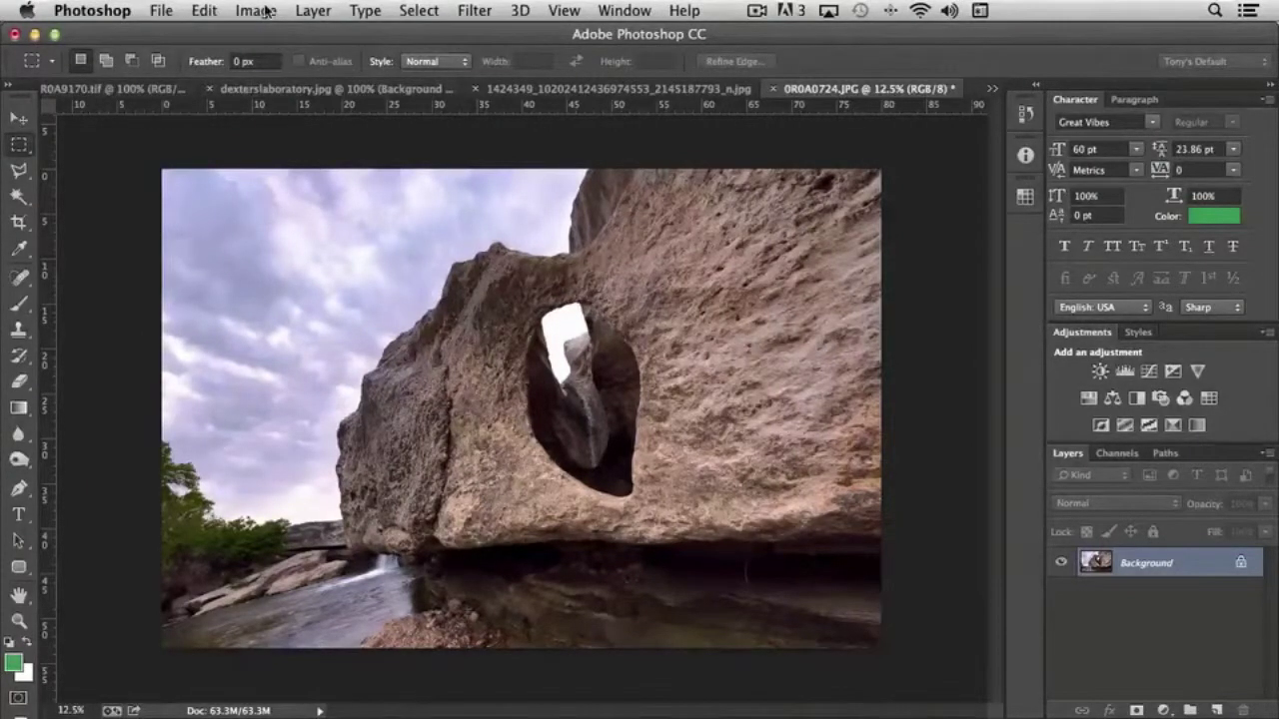
Open Image Size for the rock arch photo (5760 × 3840 px, 72 pixels/inch)
click(256, 12)
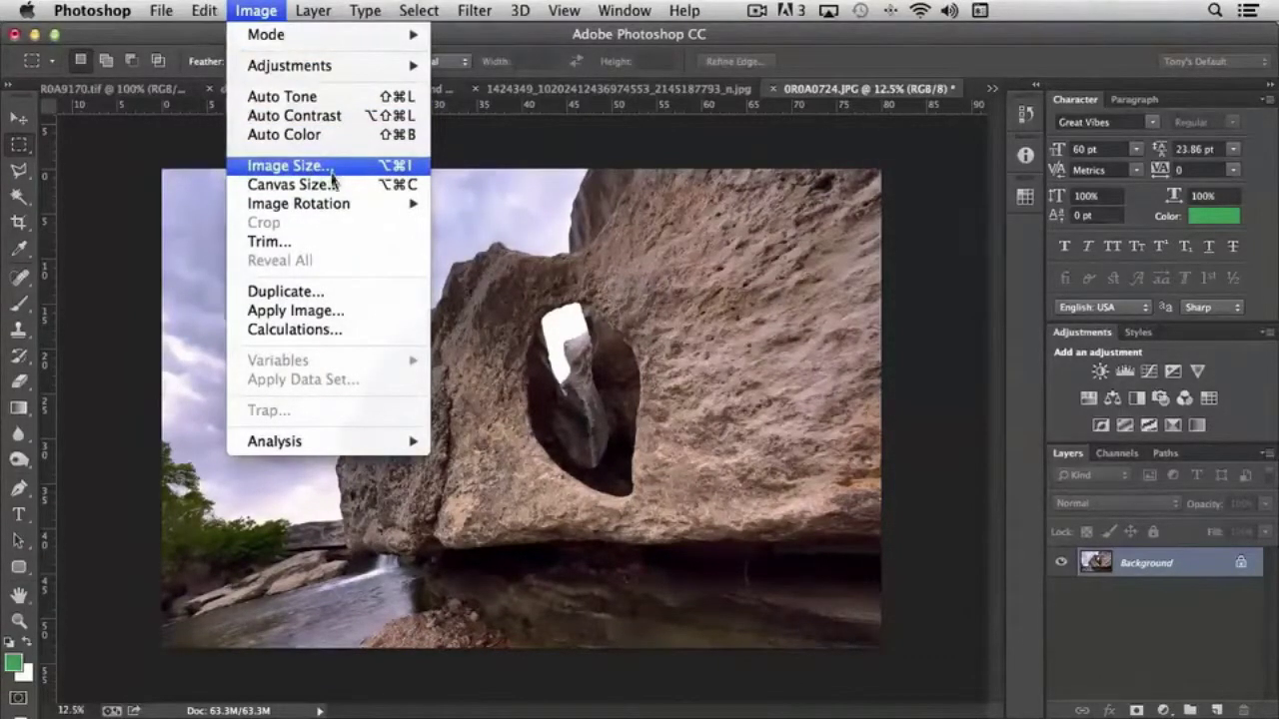
mouse_move(334, 209)
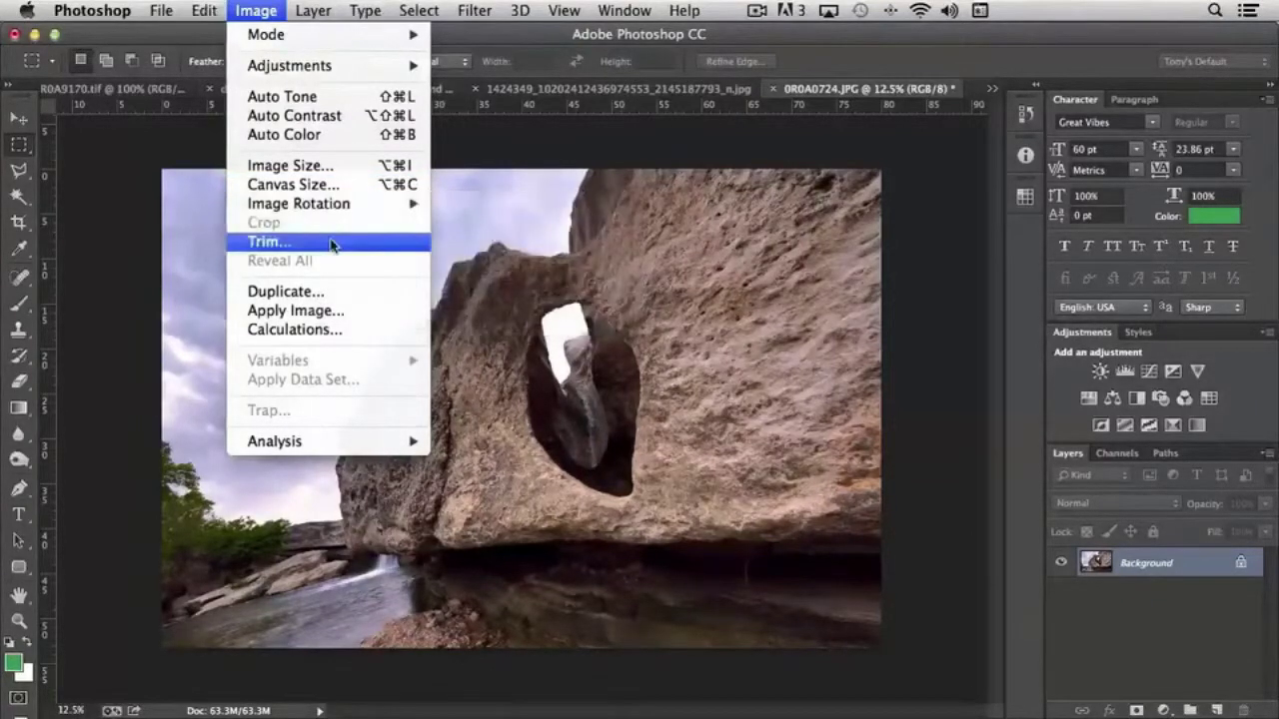
click(303, 172)
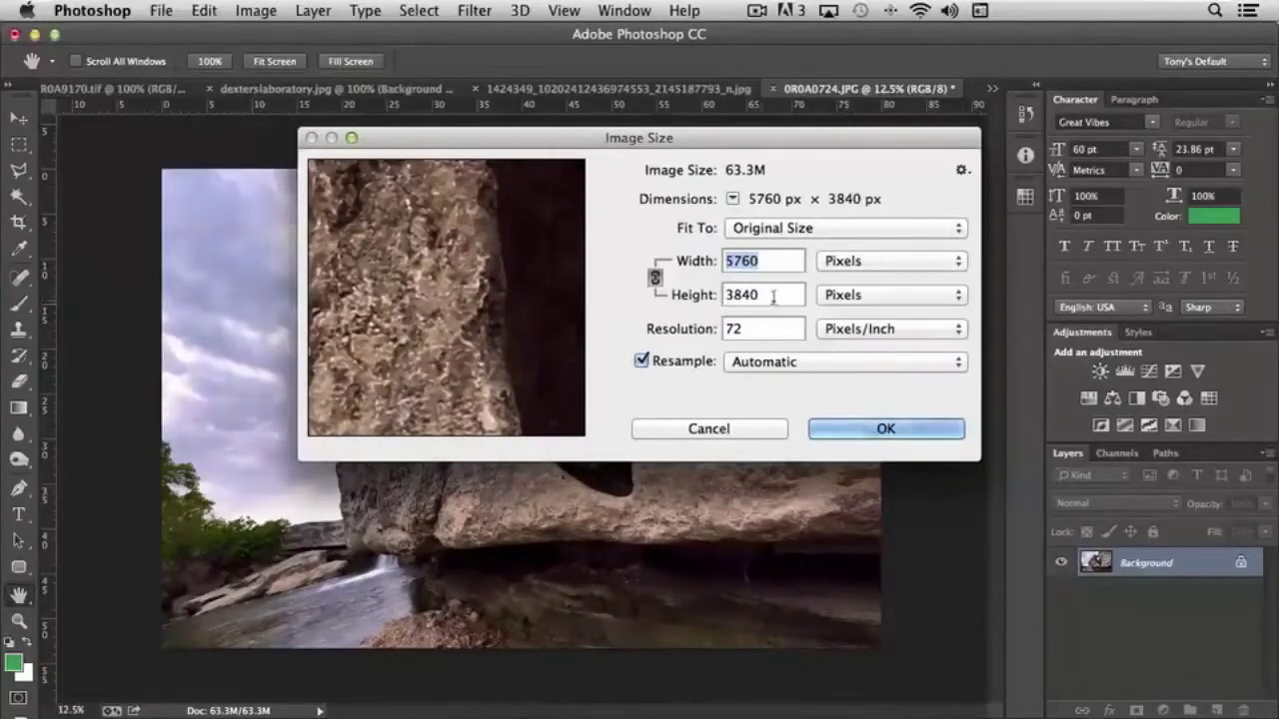
Switch both the Width and Height units in Image Size to inches
click(876, 262)
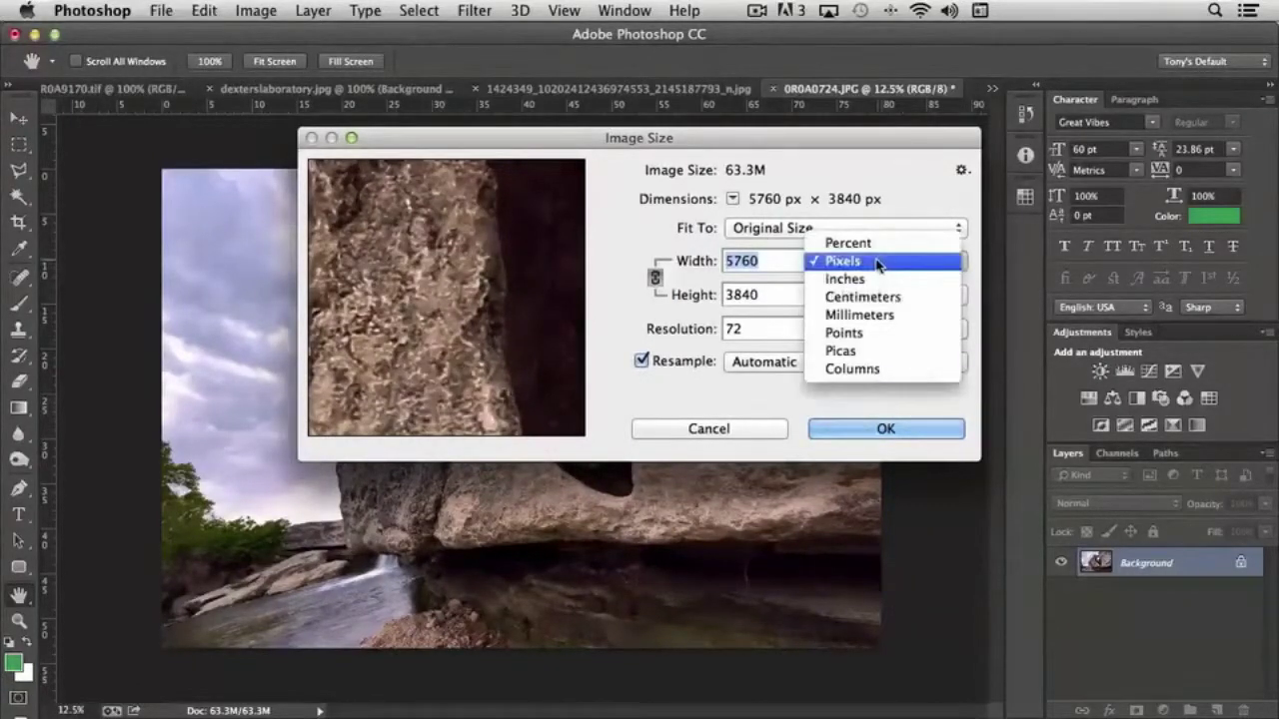
click(874, 278)
click(869, 295)
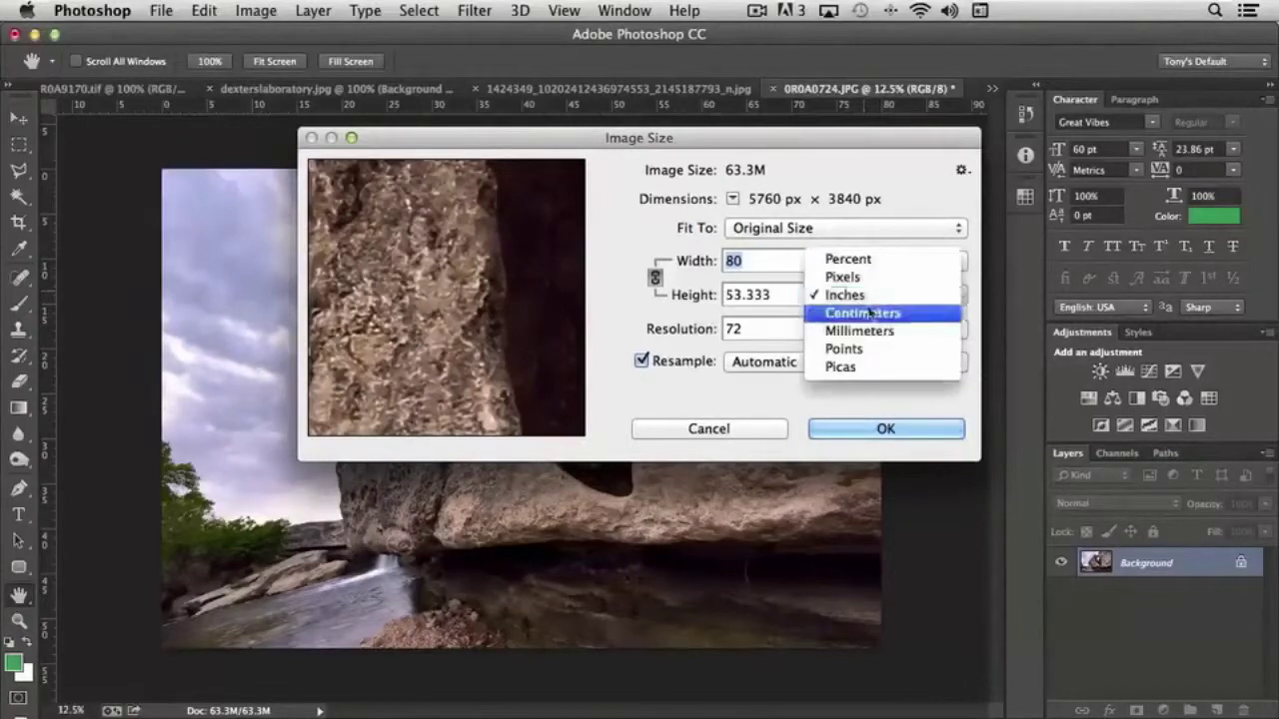
click(872, 296)
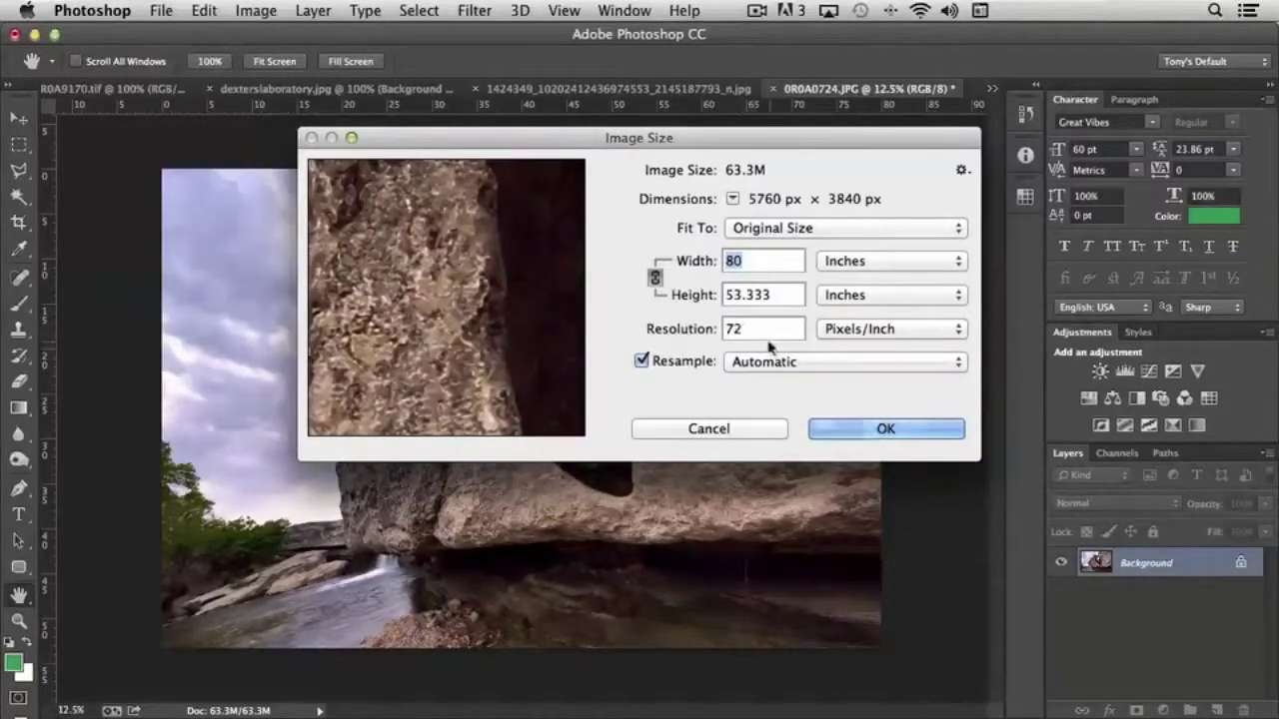
Set Width to 50 inches with proportions linked, giving 3600 × 2400 px
scroll(777, 261, up, 14)
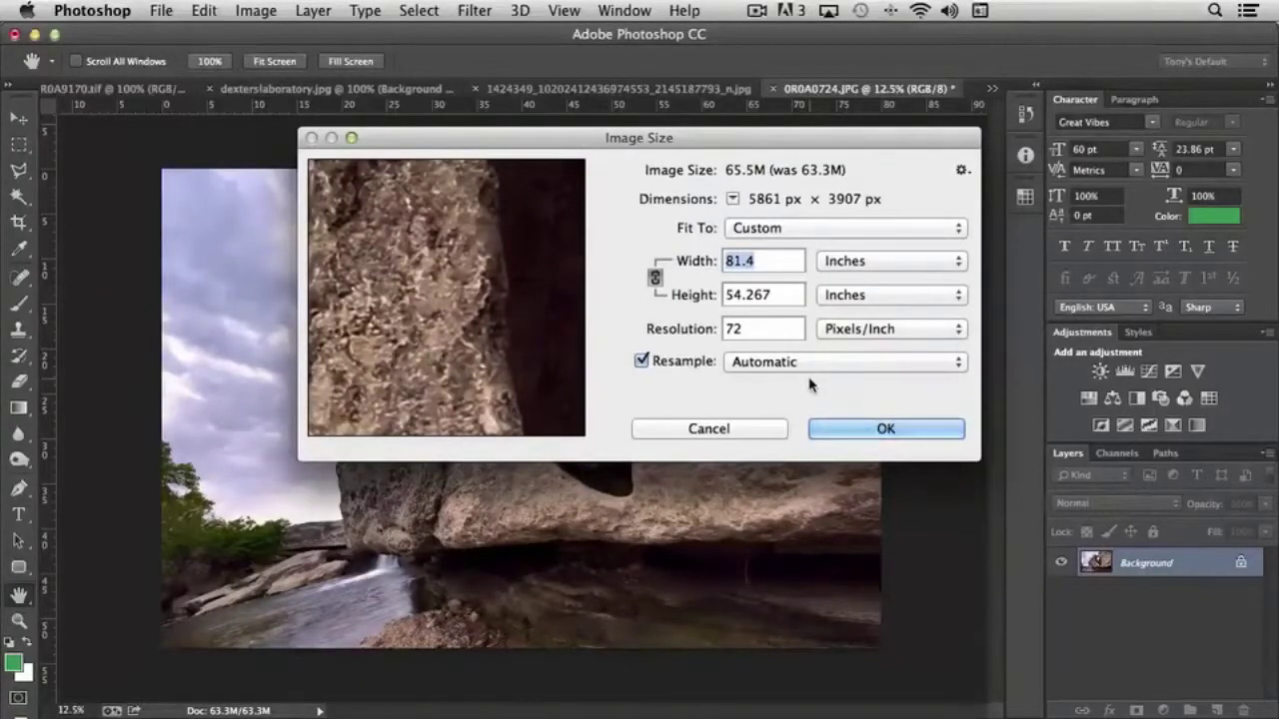
text(50)
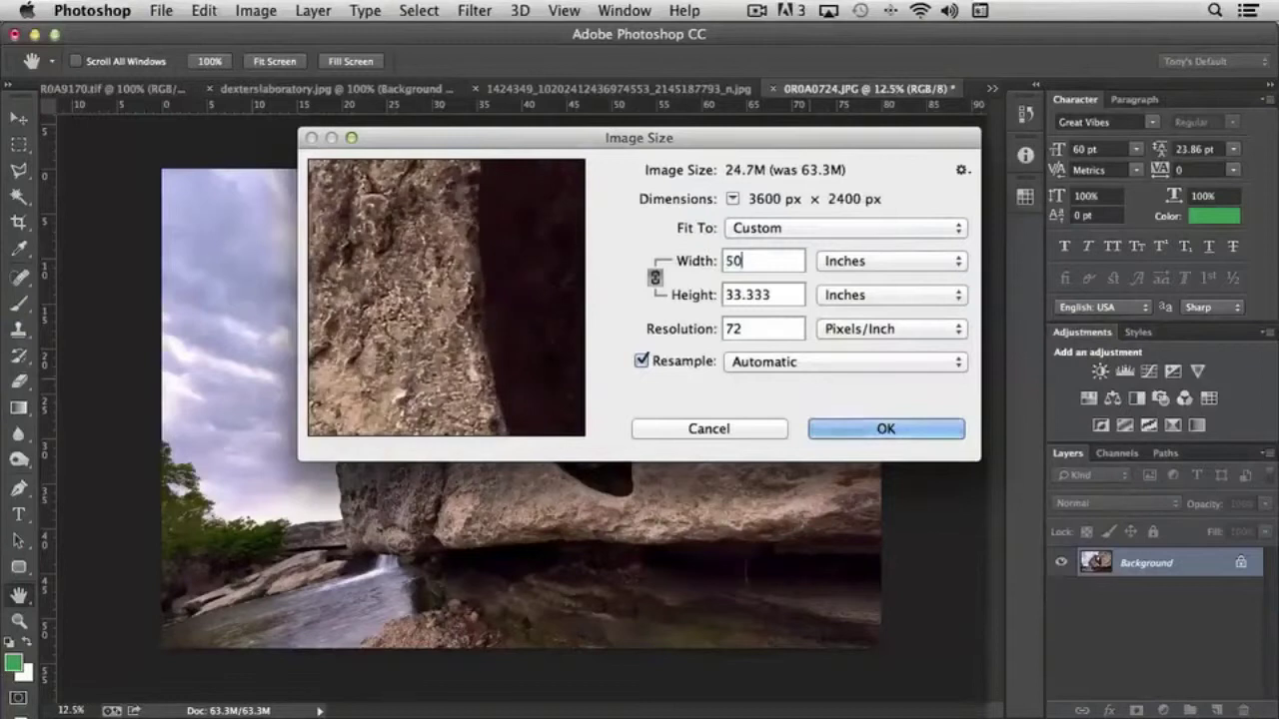
click(655, 280)
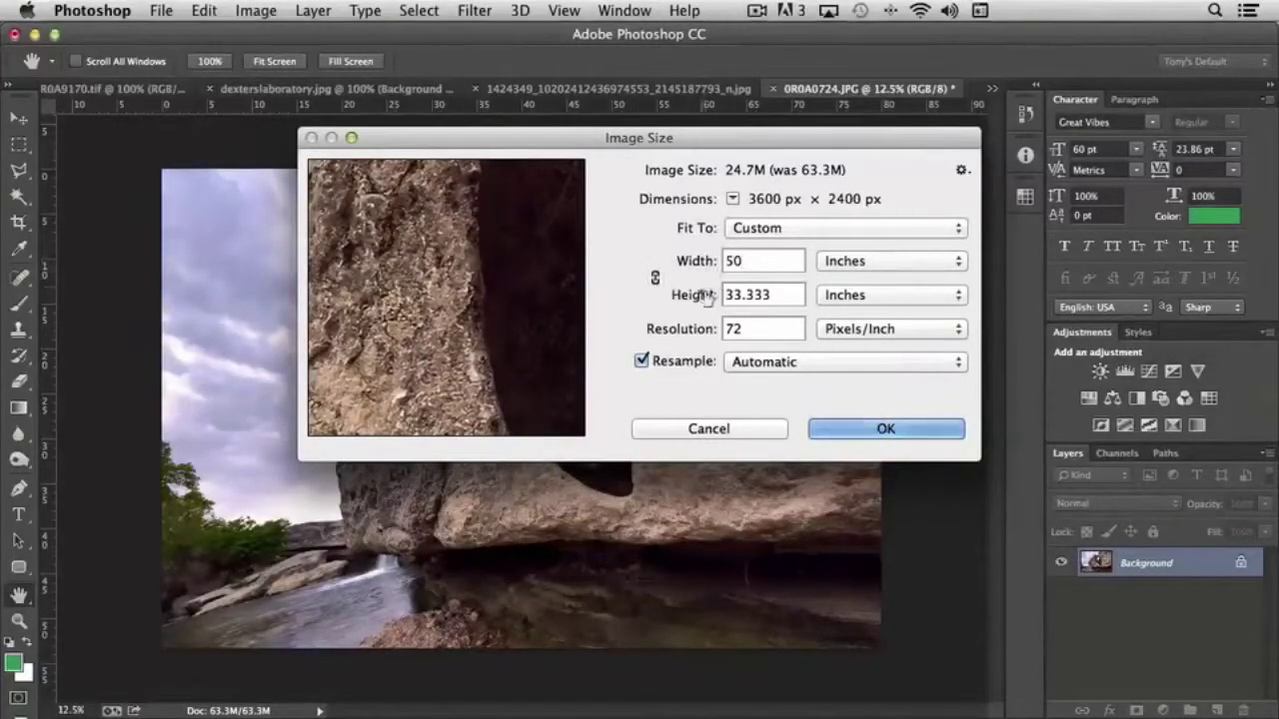
click(655, 280)
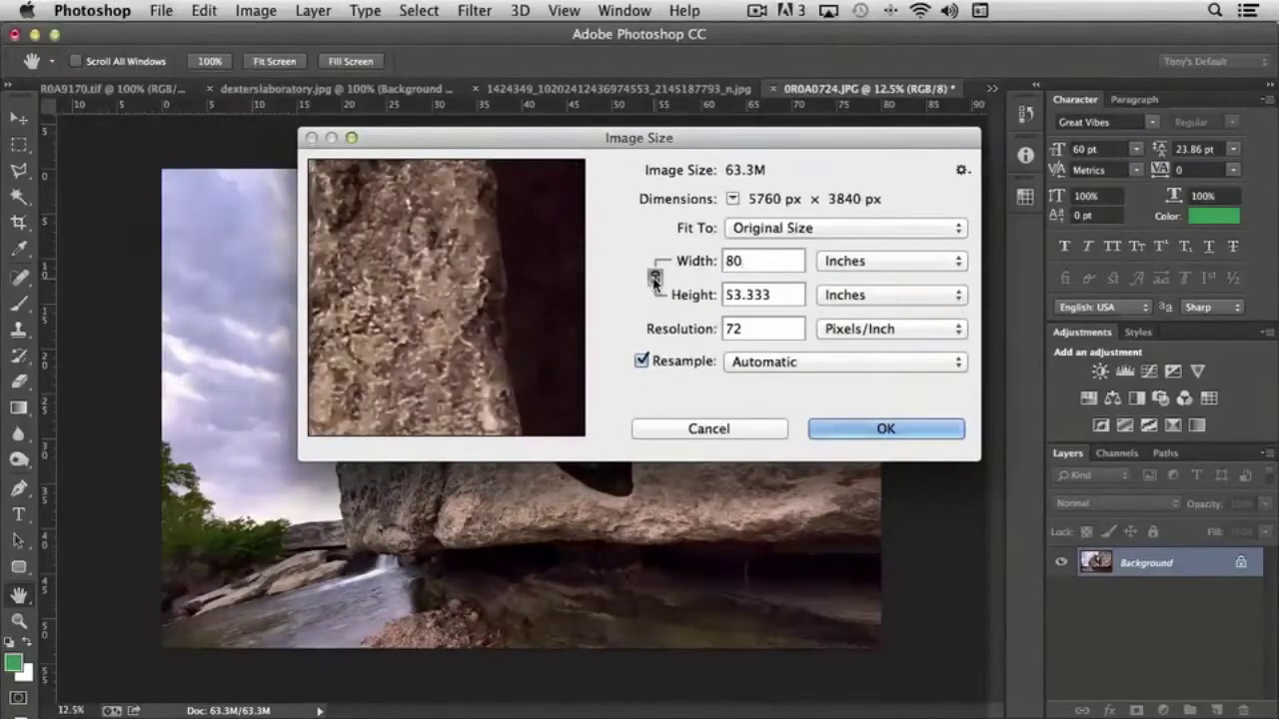
text(50)
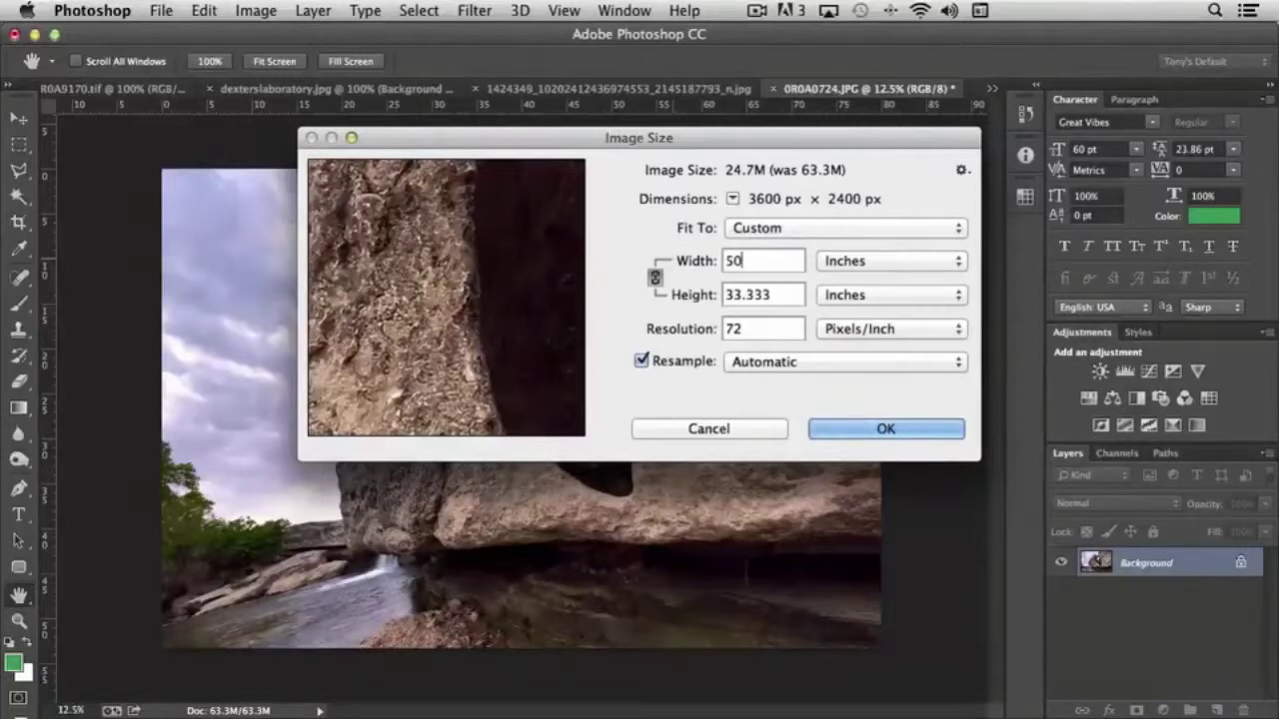
click(883, 432)
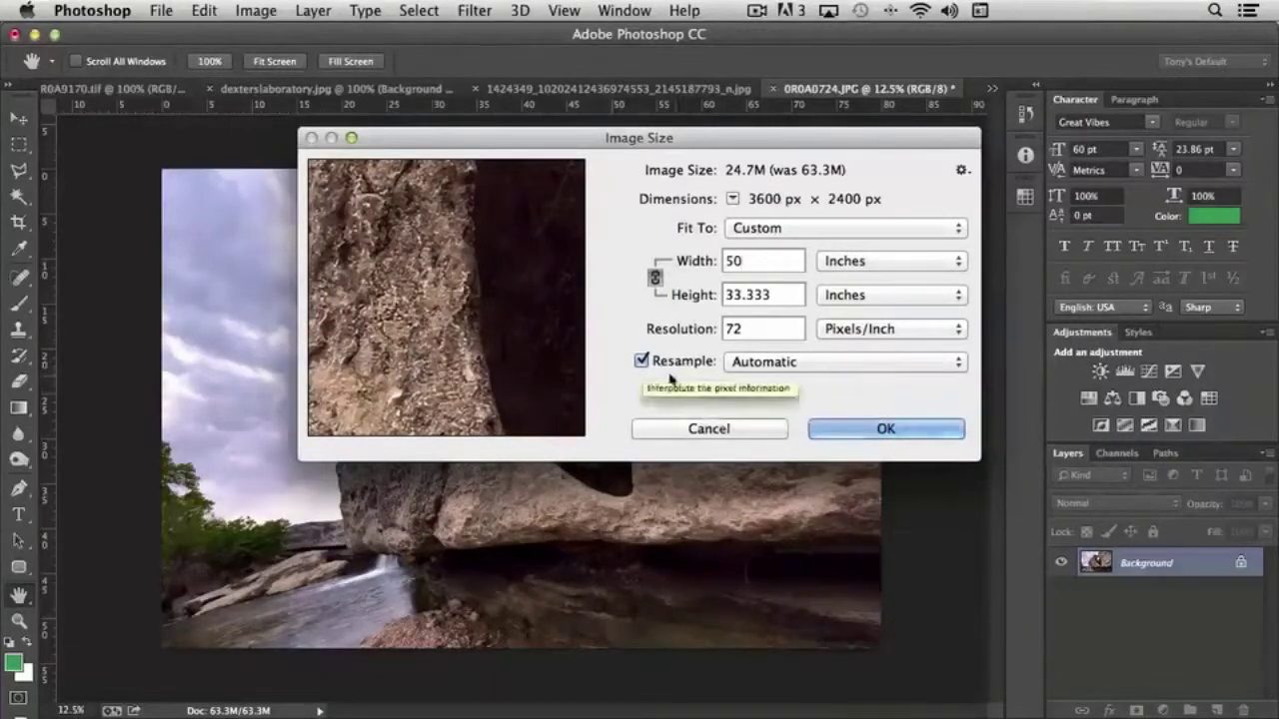
click(812, 365)
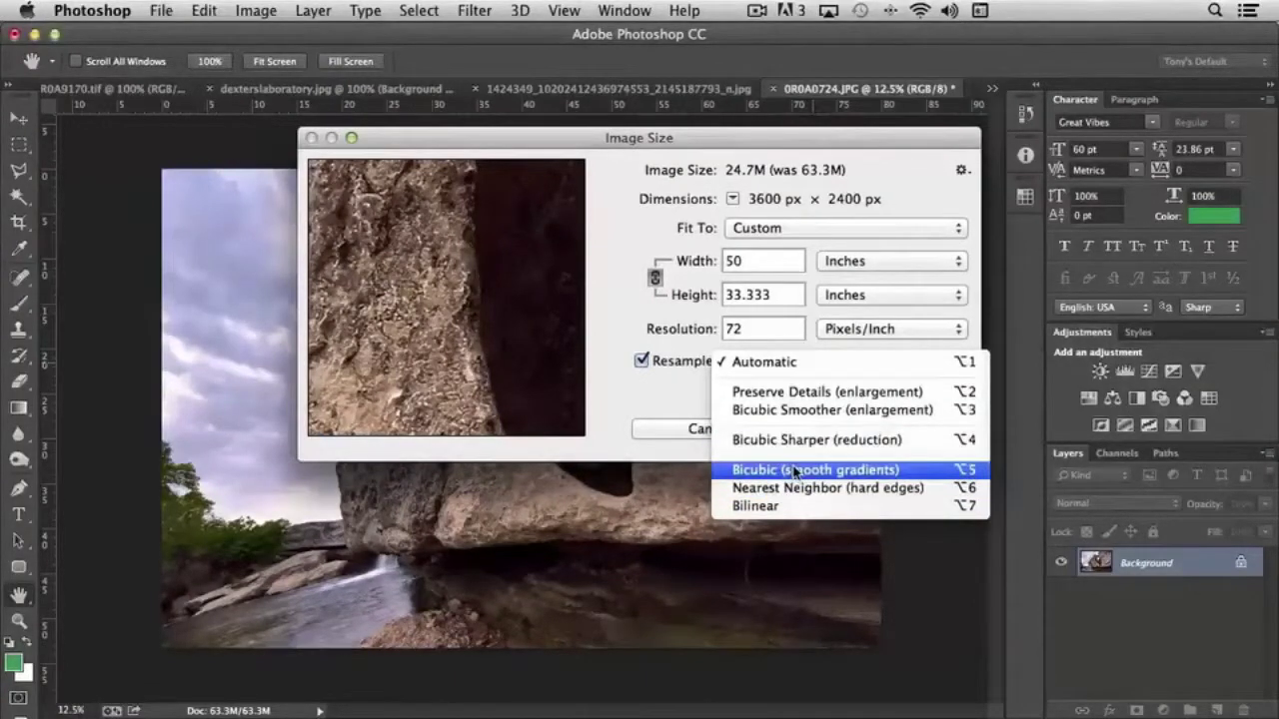
click(668, 386)
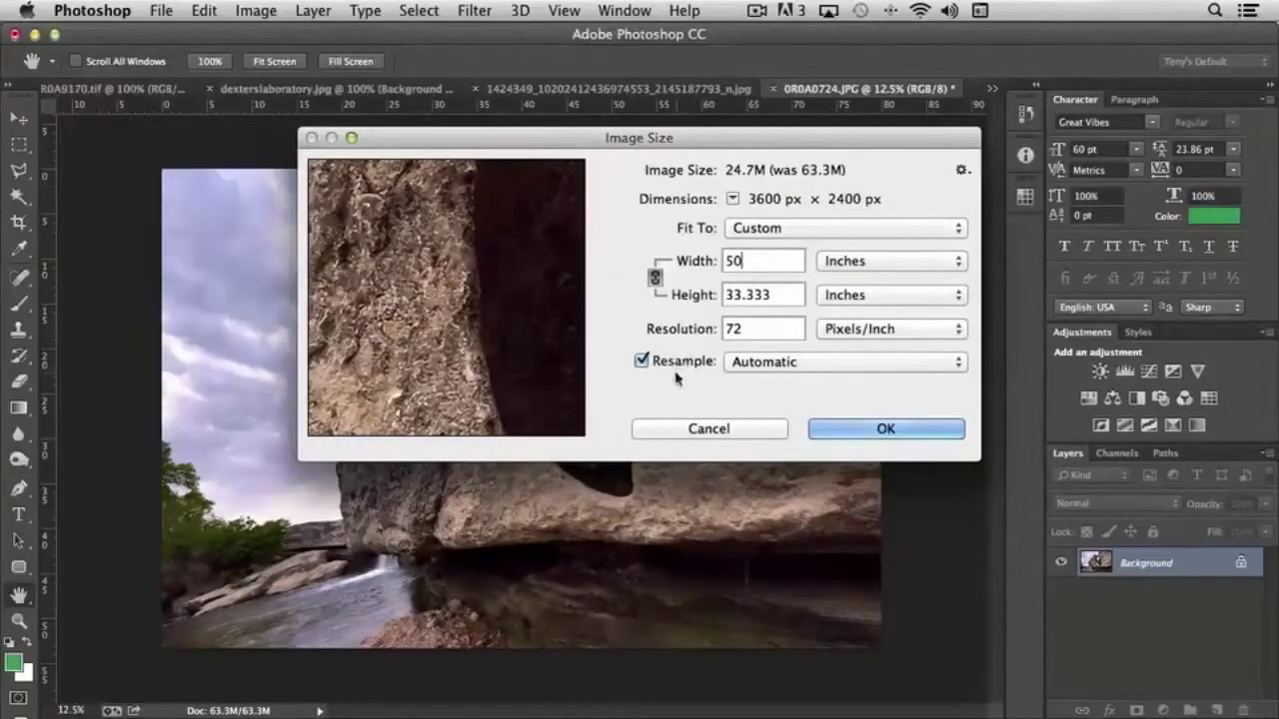
click(642, 362)
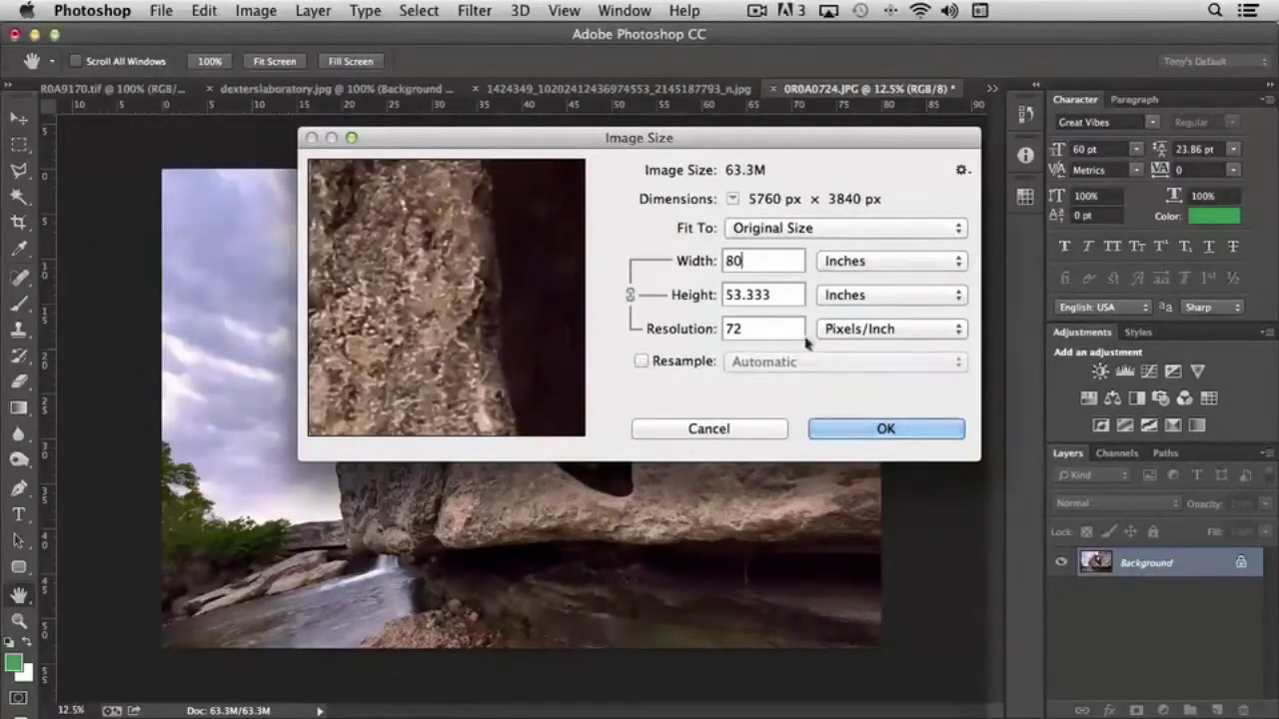
Try Resolution 300, then resample at 72 pixels/inch for 1382 × 922 px
drag(765, 335, 719, 327)
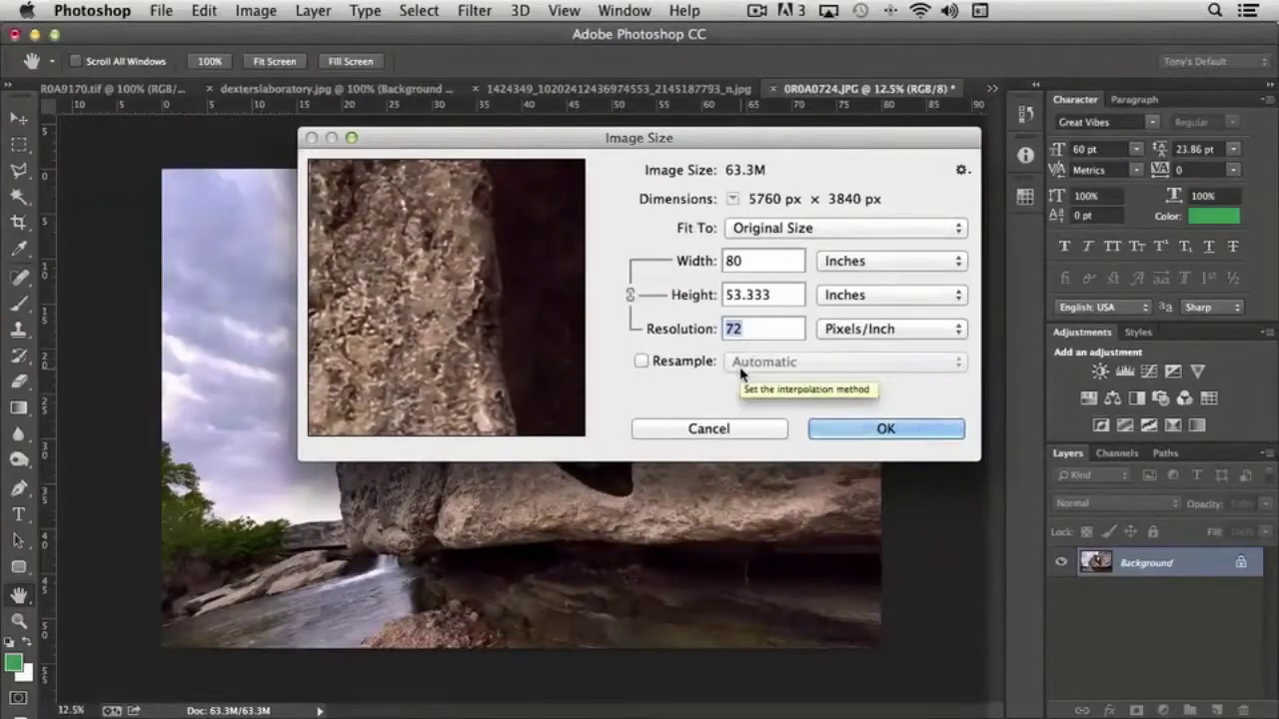
text(30)
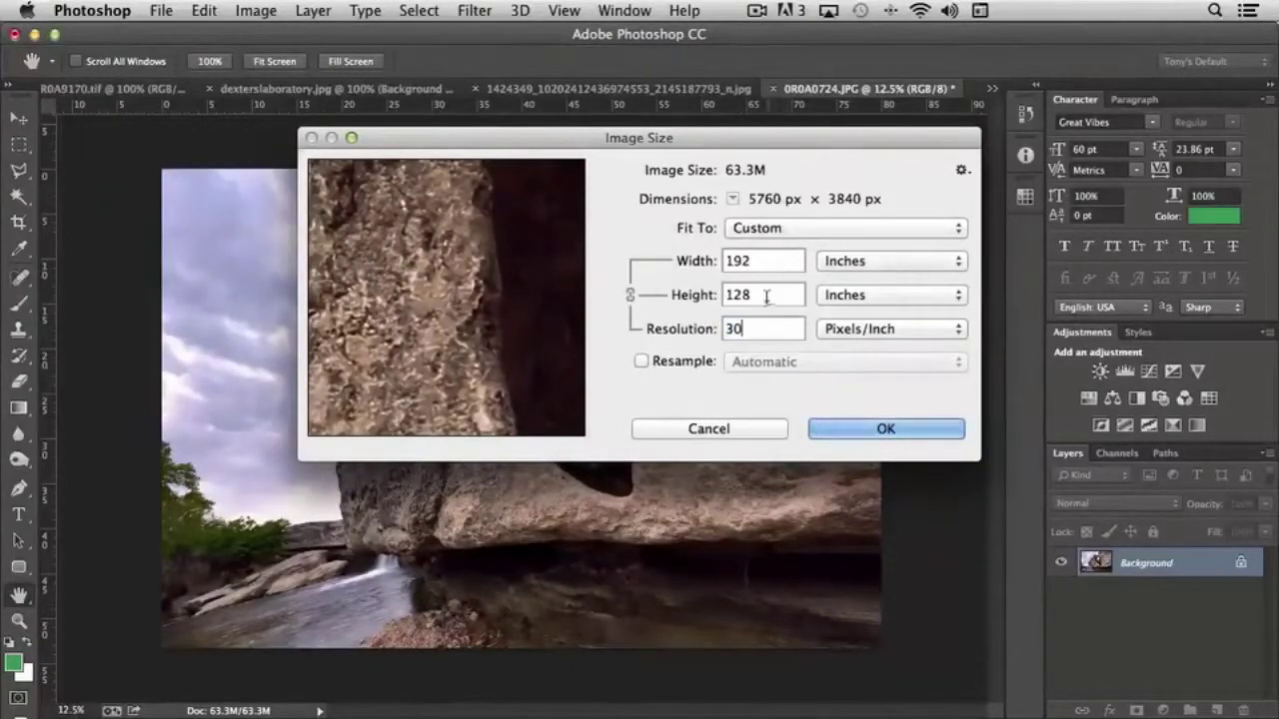
text(0)
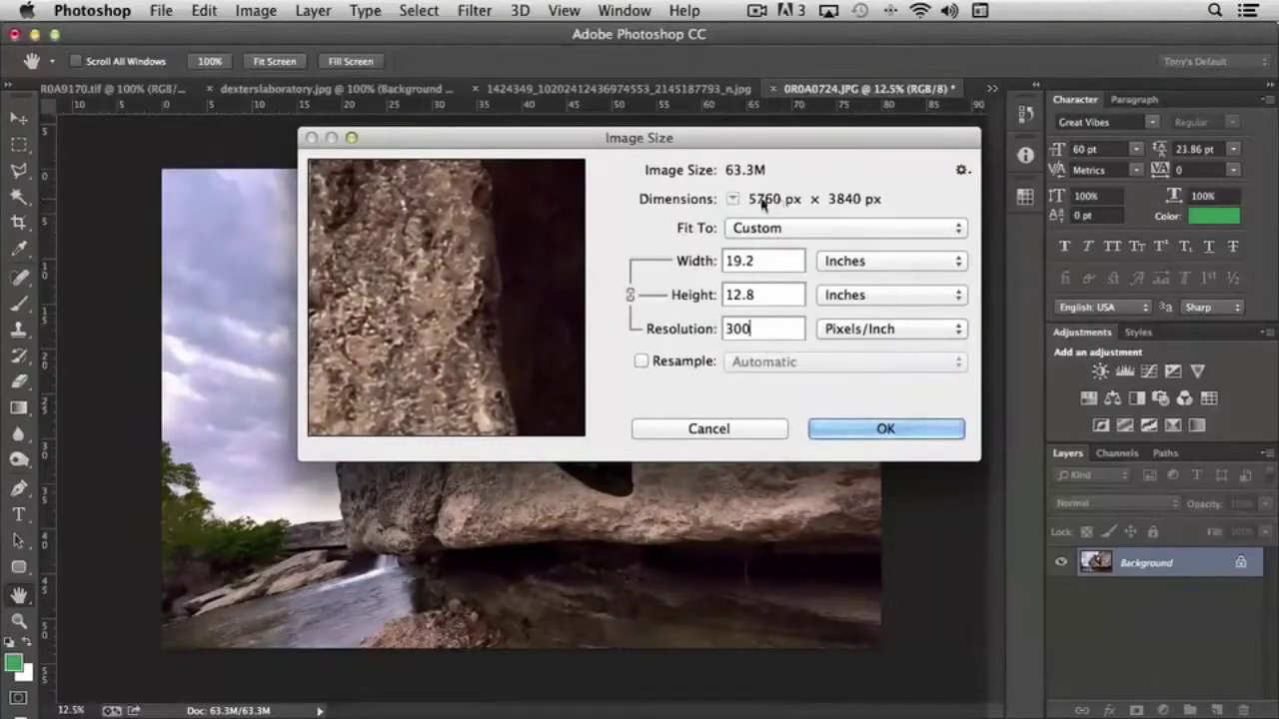
click(641, 362)
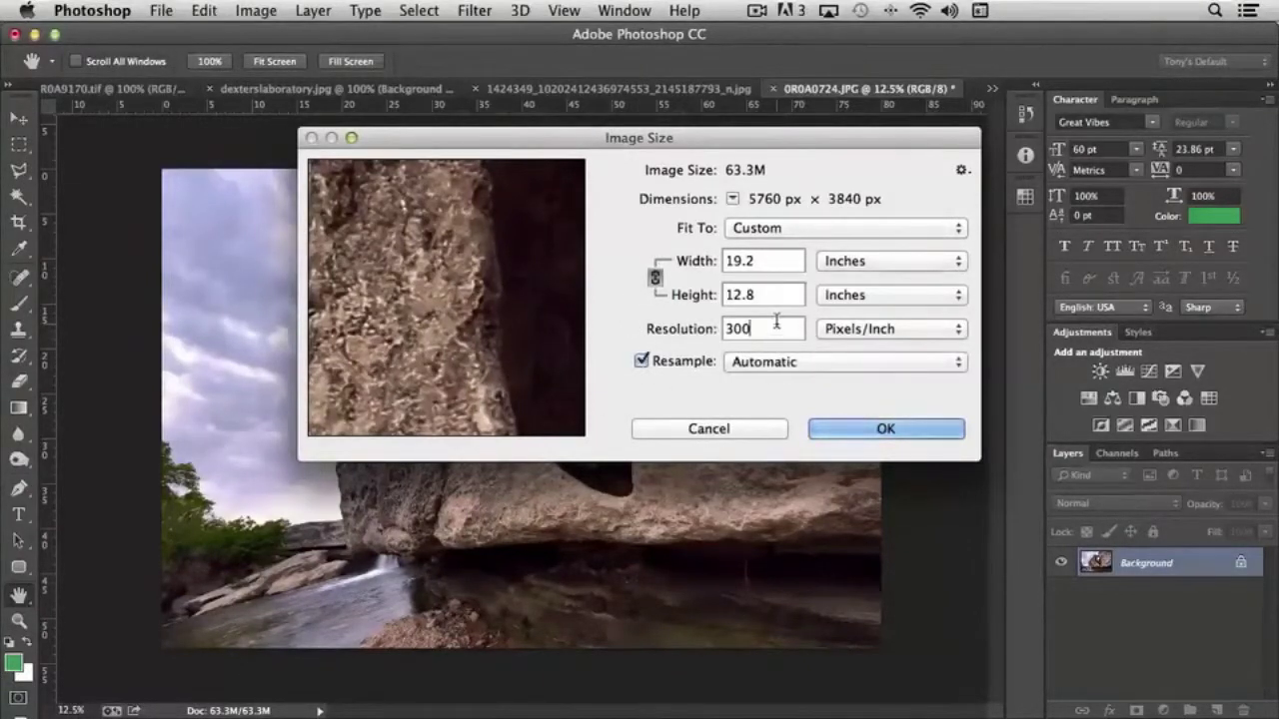
drag(773, 332, 728, 330)
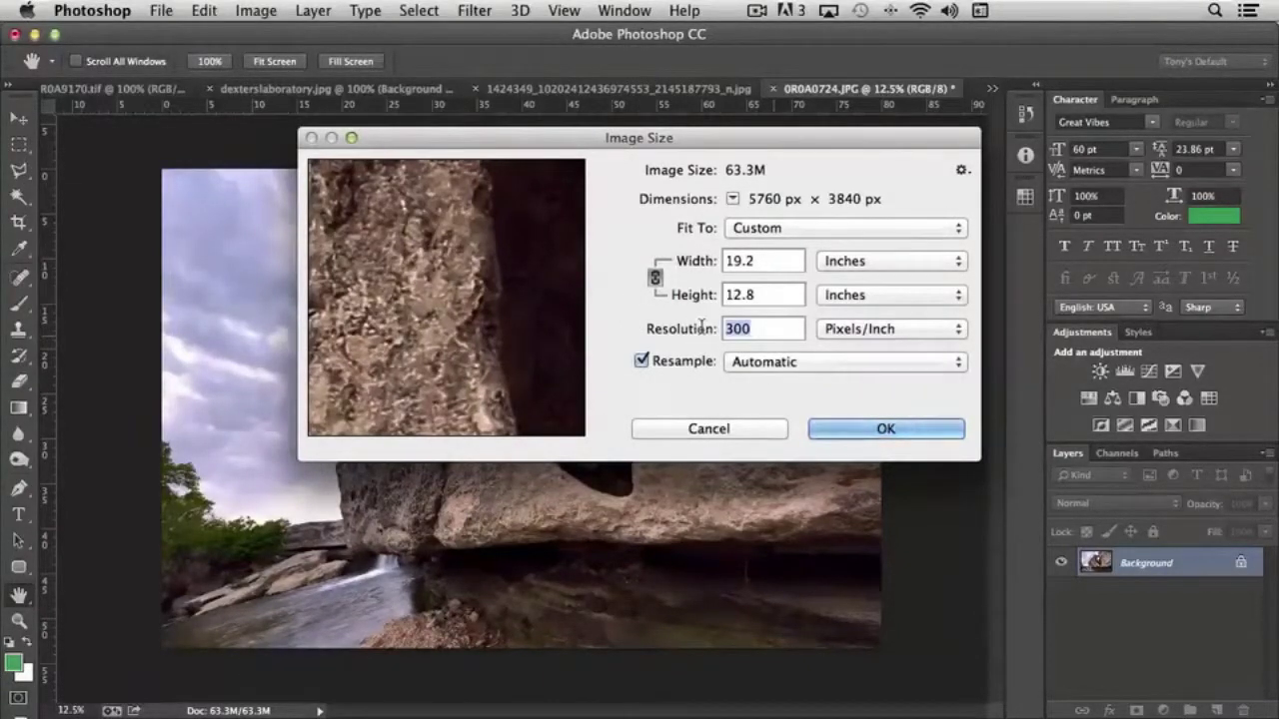
text(72)
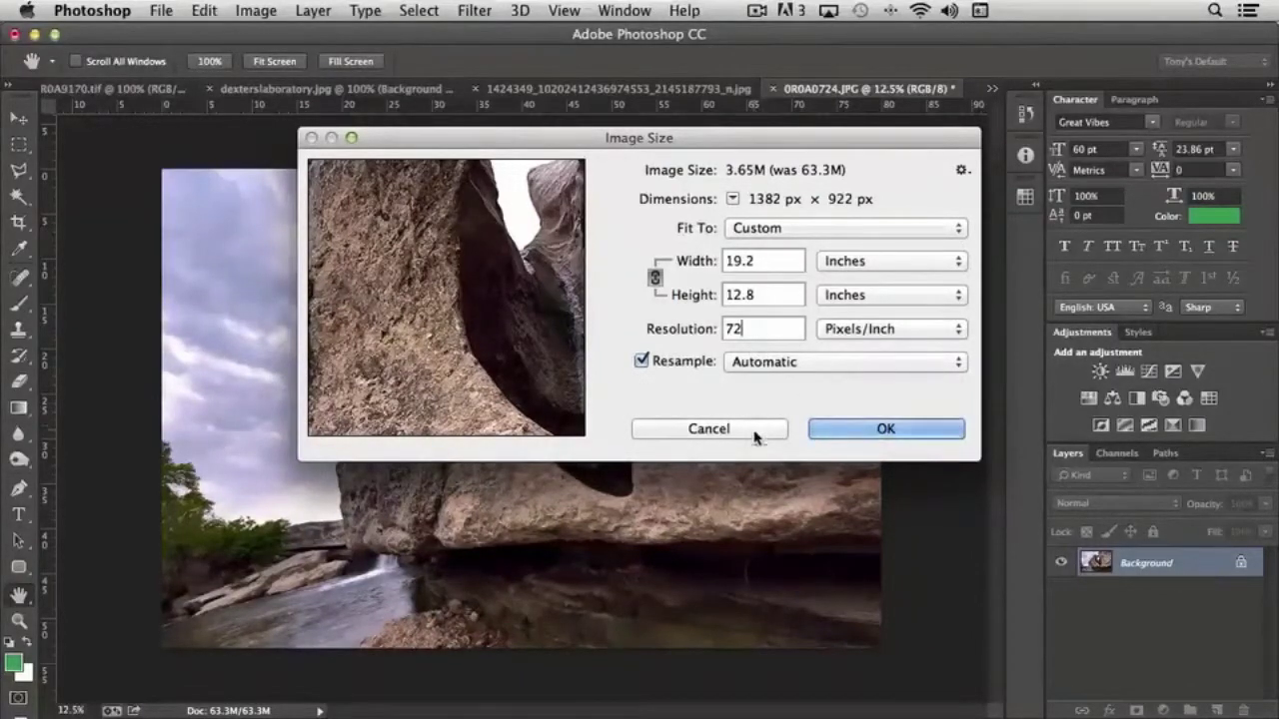
Discard the pending size changes and reopen Image Size
click(708, 429)
click(258, 10)
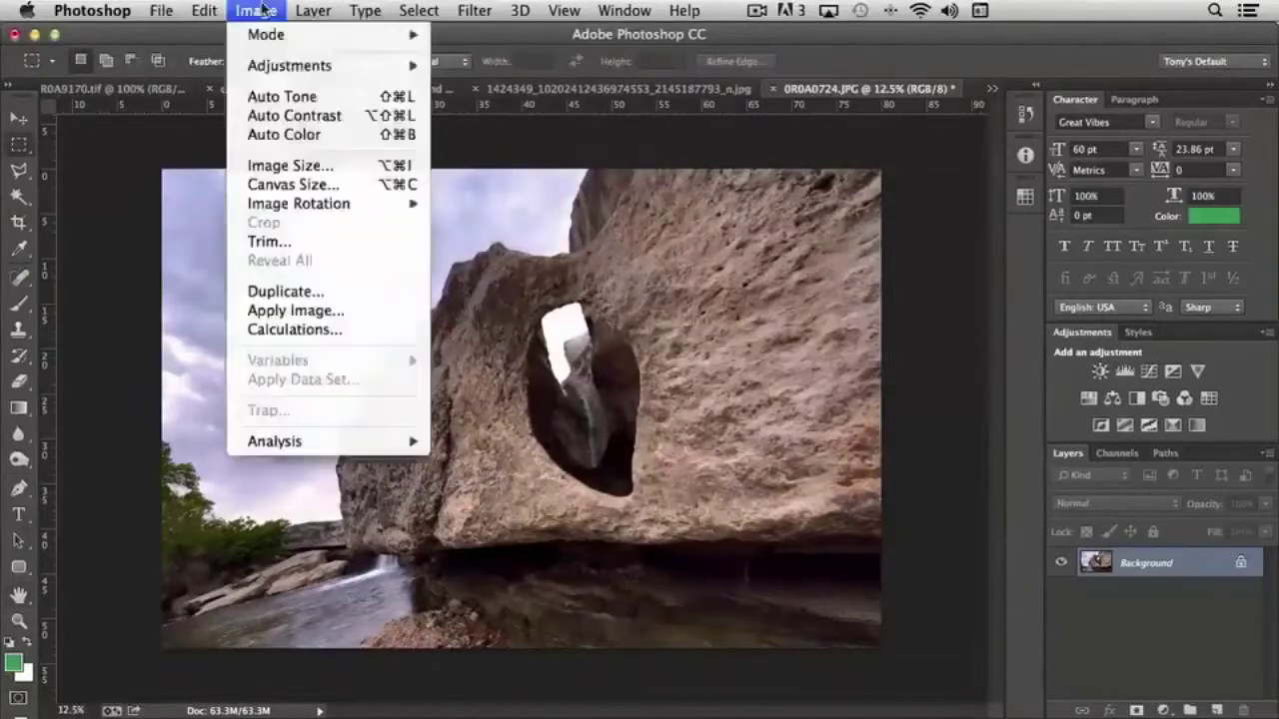
click(317, 165)
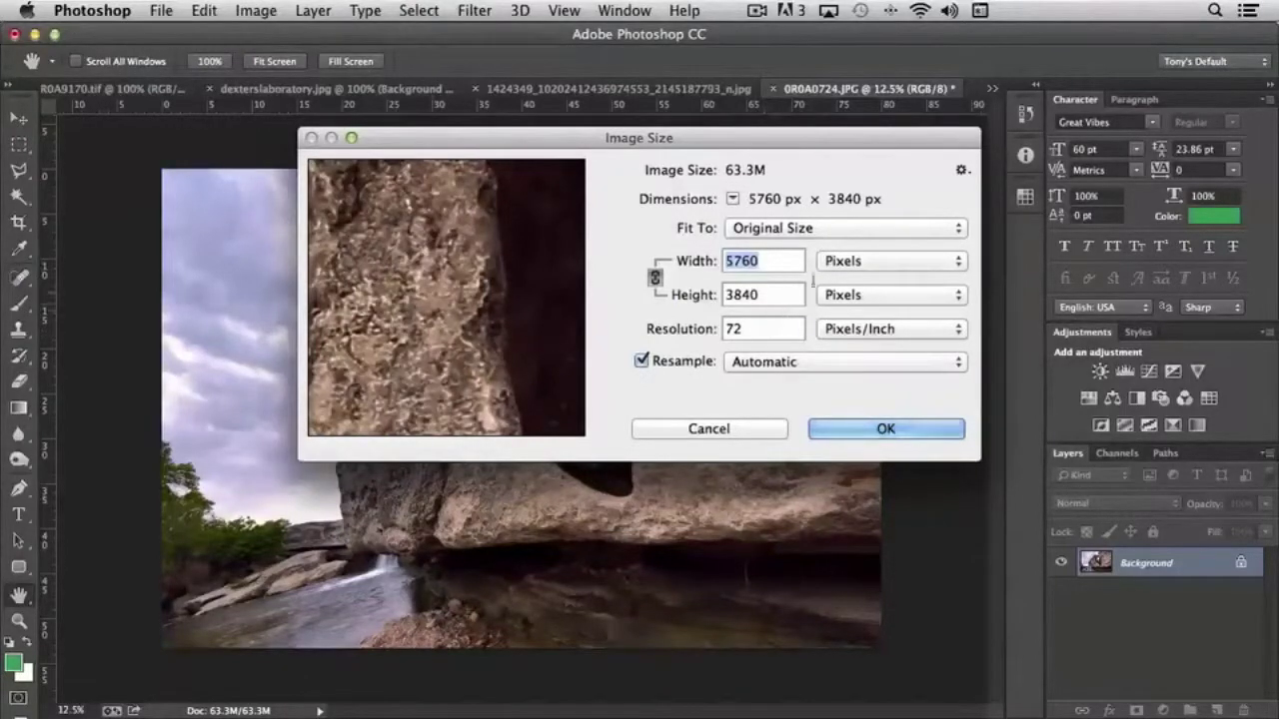
With width in inches and resampling off, set Resolution to 300 pixels/inch
click(861, 264)
click(869, 288)
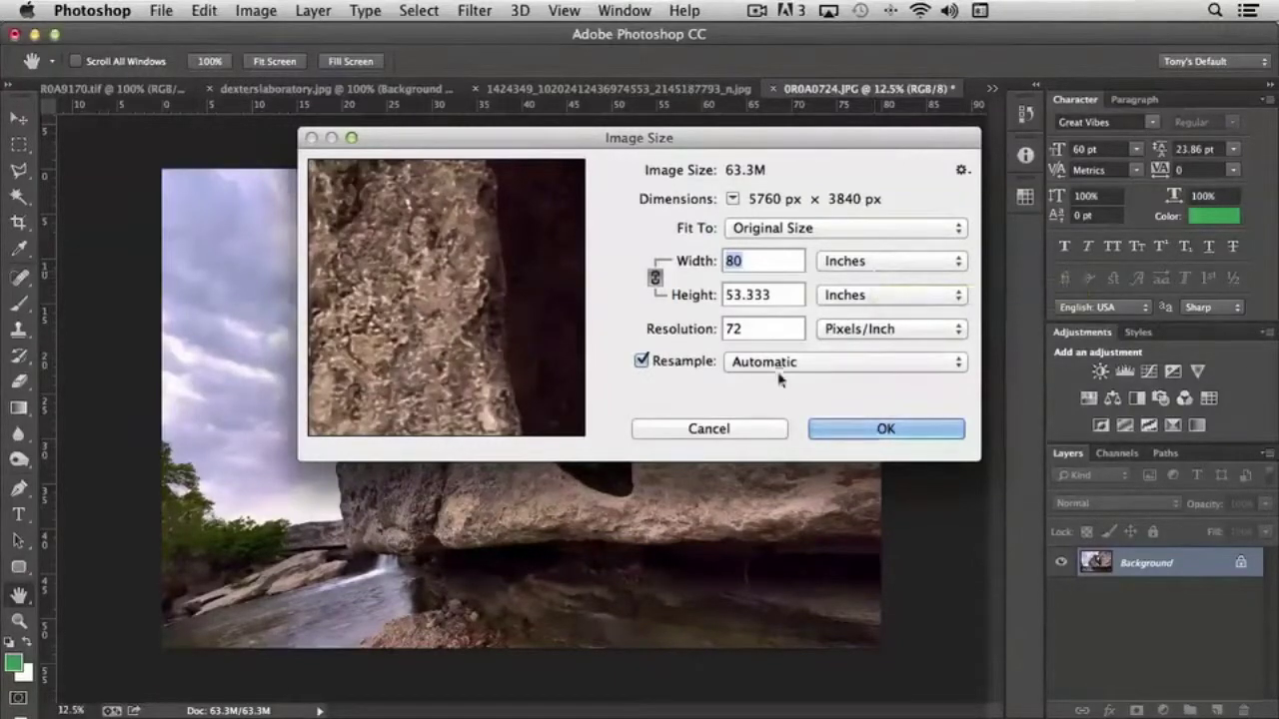
click(643, 361)
click(677, 330)
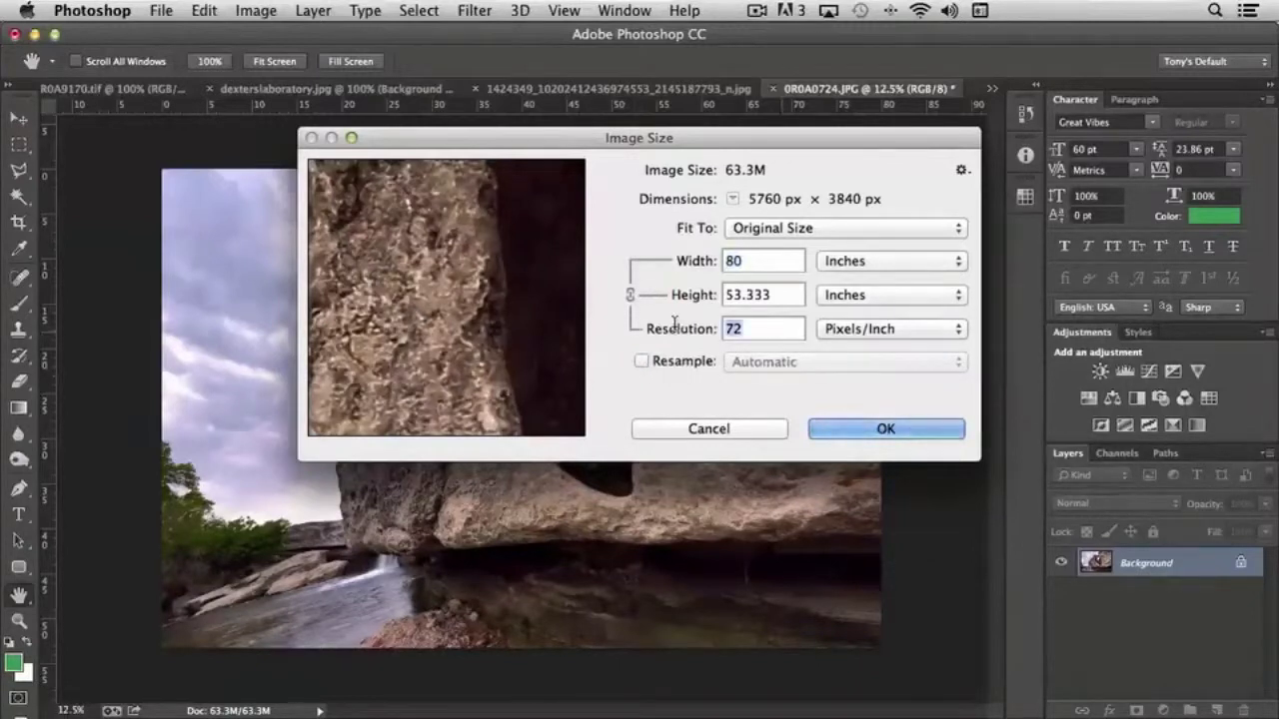
text(300)
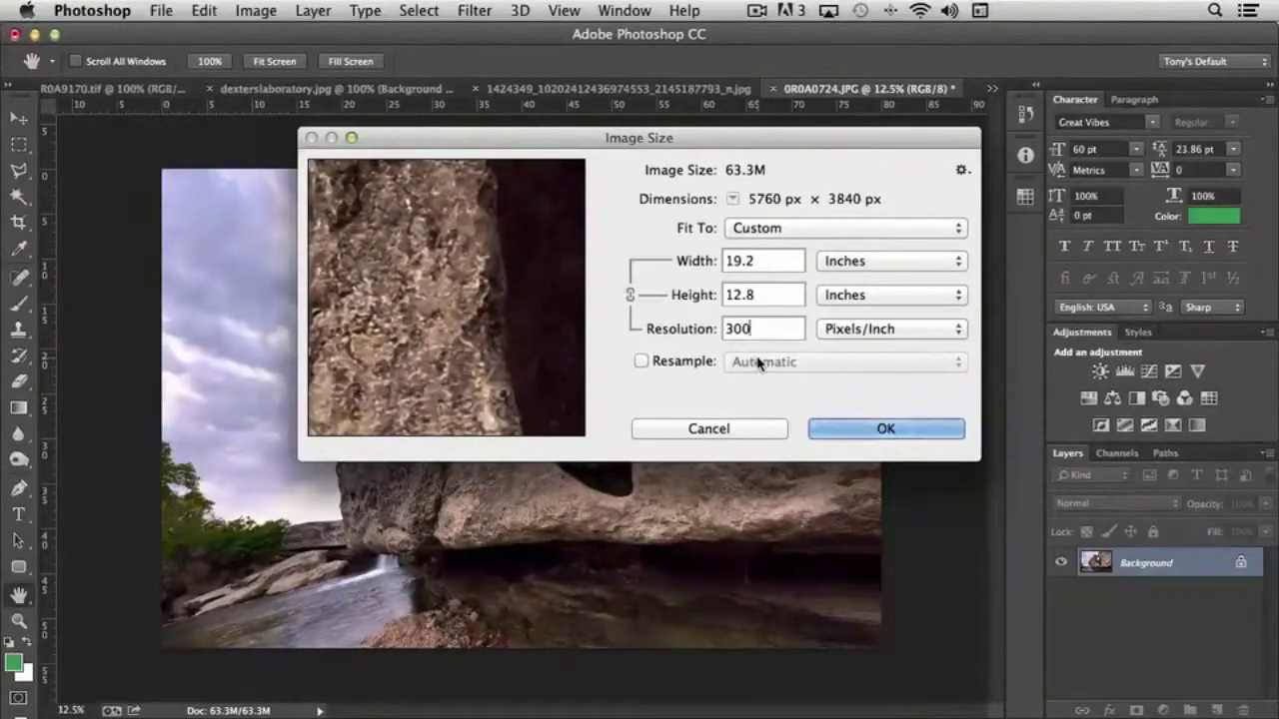
Re-enable resampling and leave the method on Automatic
click(640, 362)
click(761, 366)
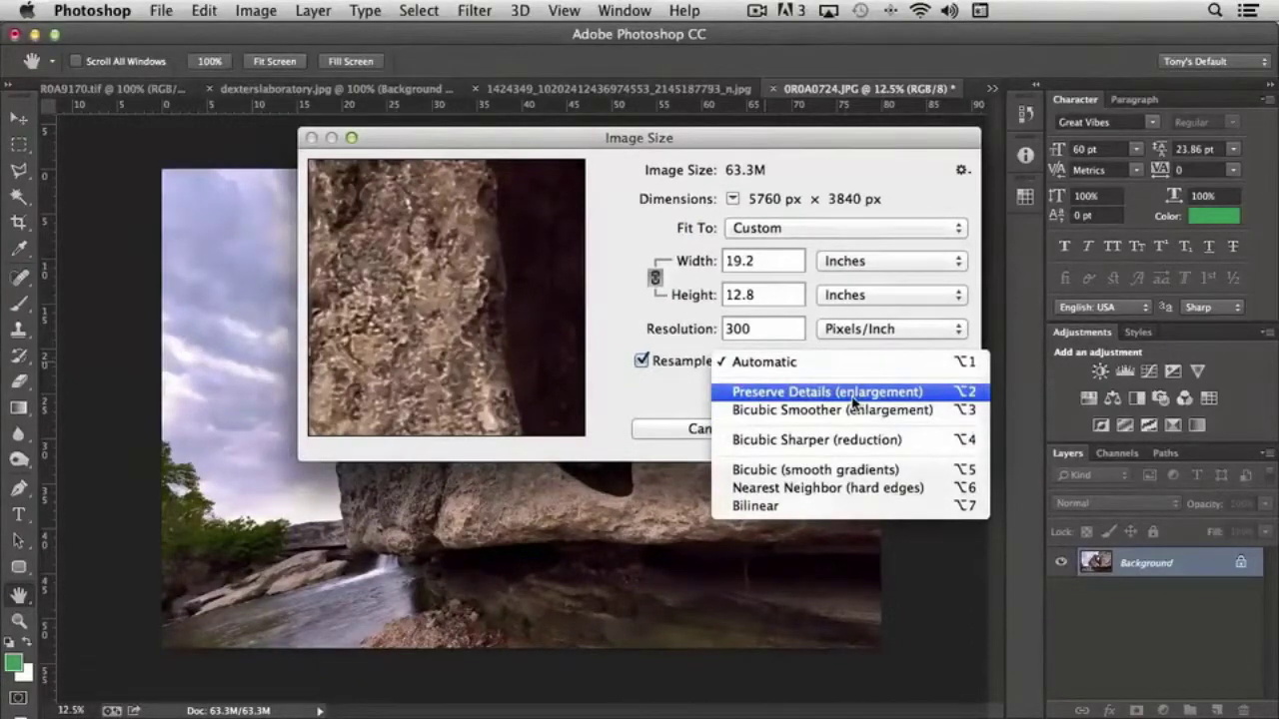
click(666, 398)
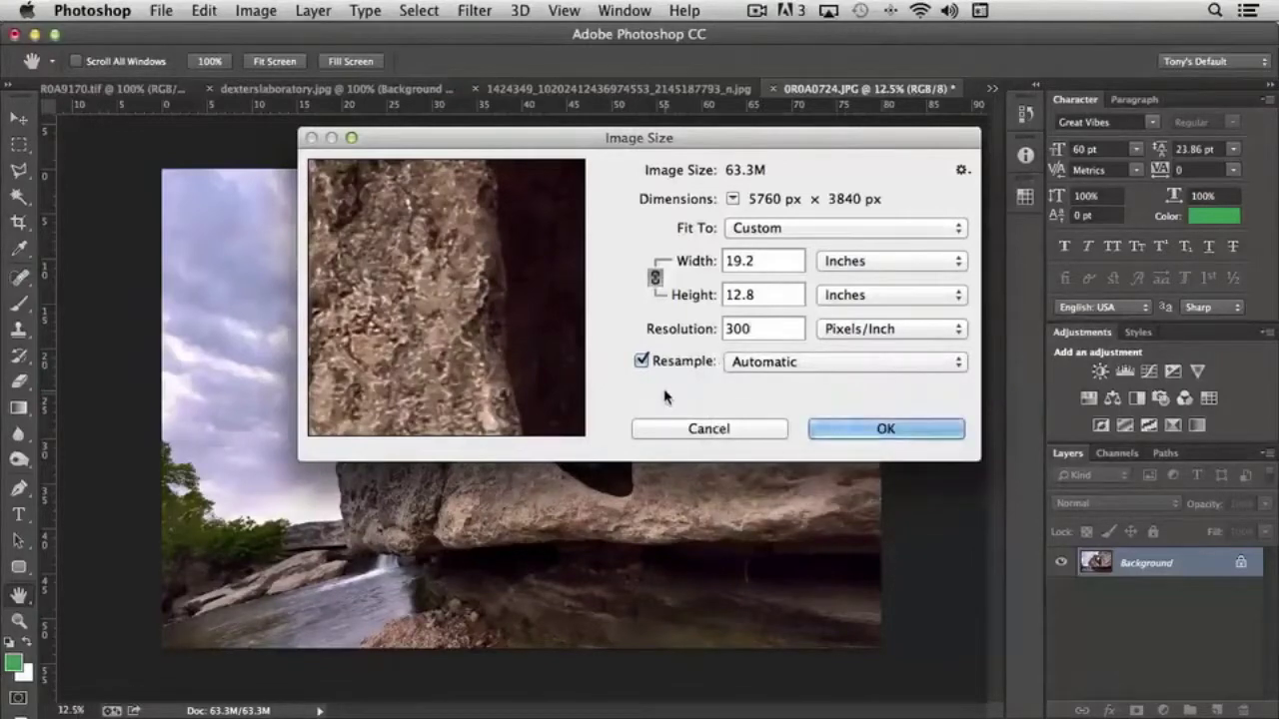
Close Image Size unchanged, select the Marquee tool, and open Canvas Size
click(748, 434)
key(m)
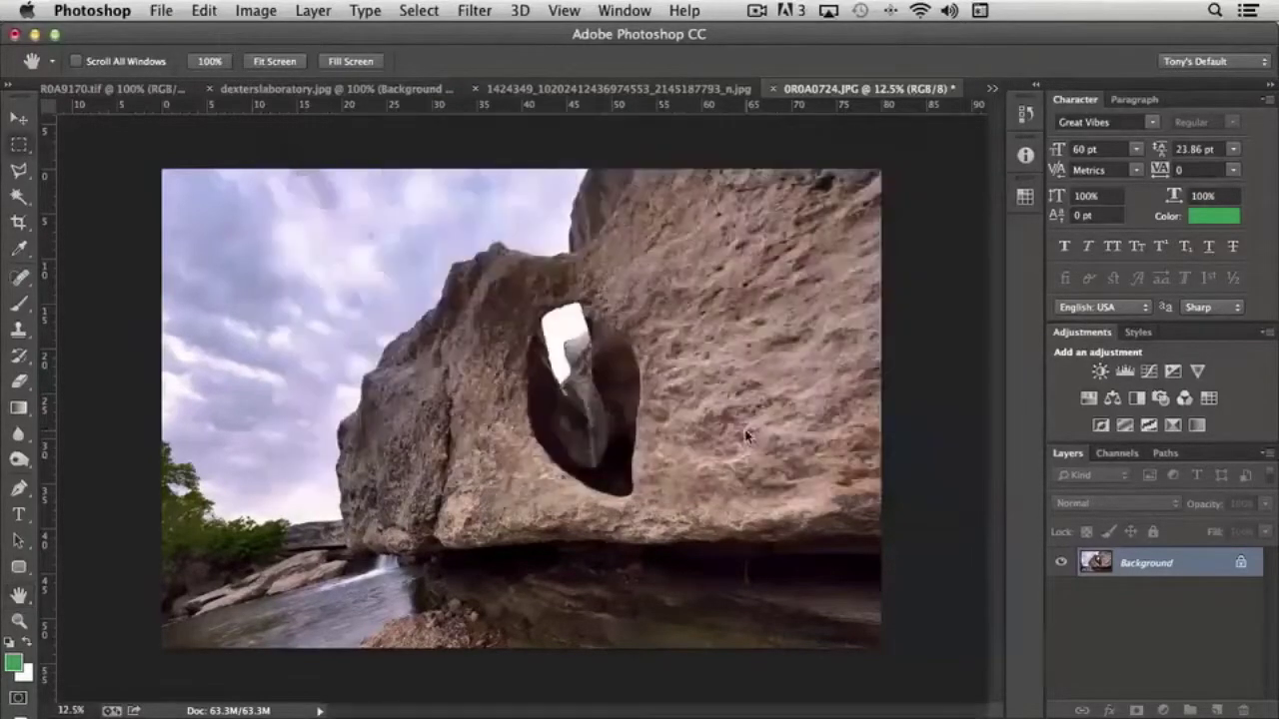
click(255, 10)
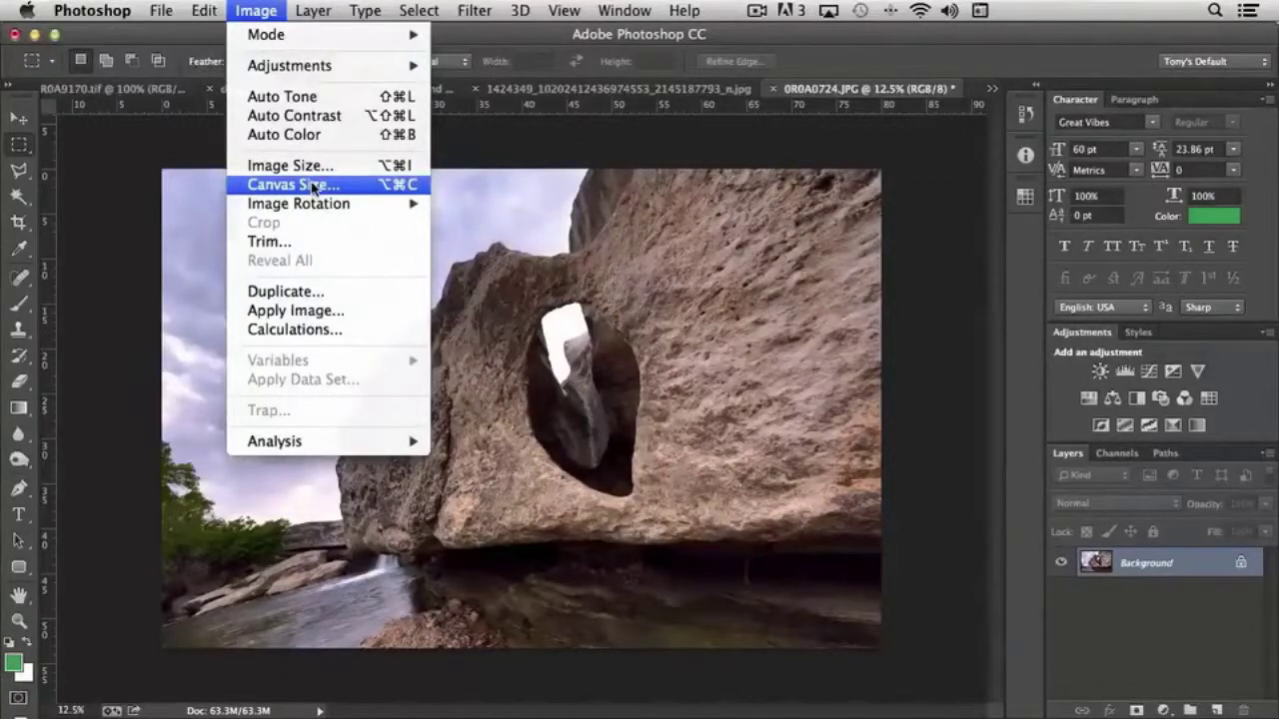
click(318, 186)
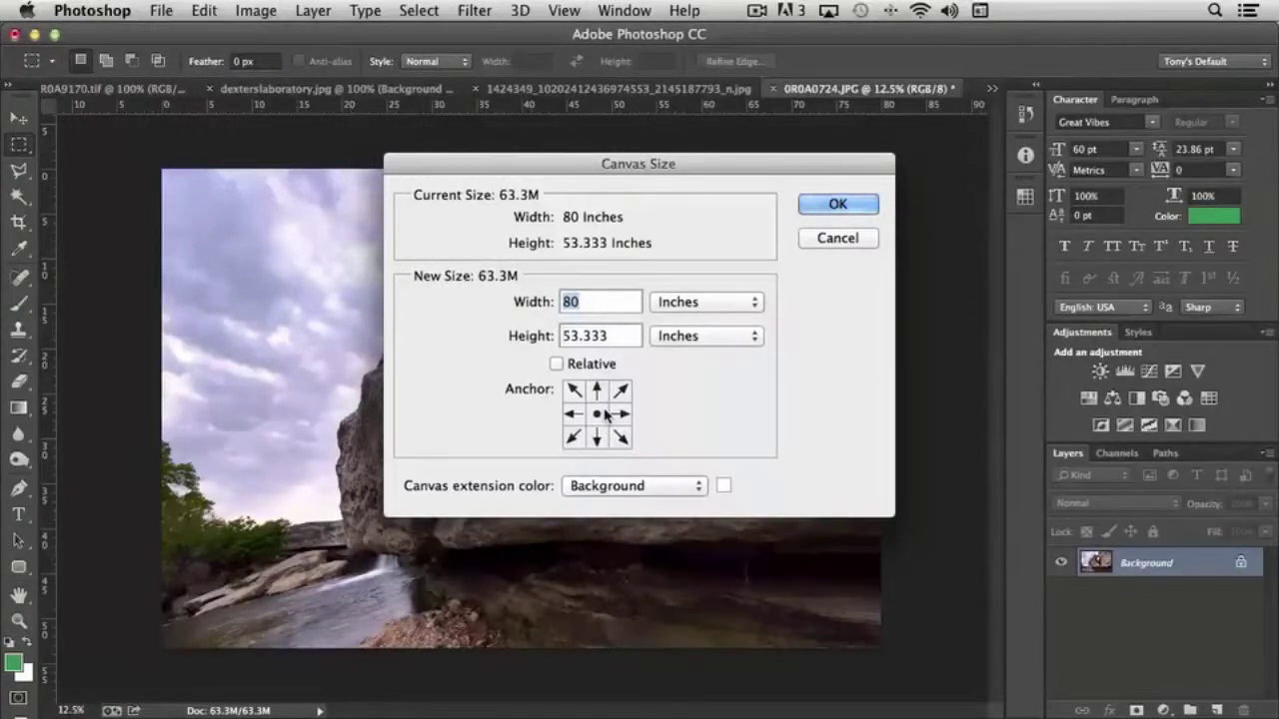
Set the canvas Height to 70 inches, anchored at top centre (83.1M)
click(628, 334)
click(520, 340)
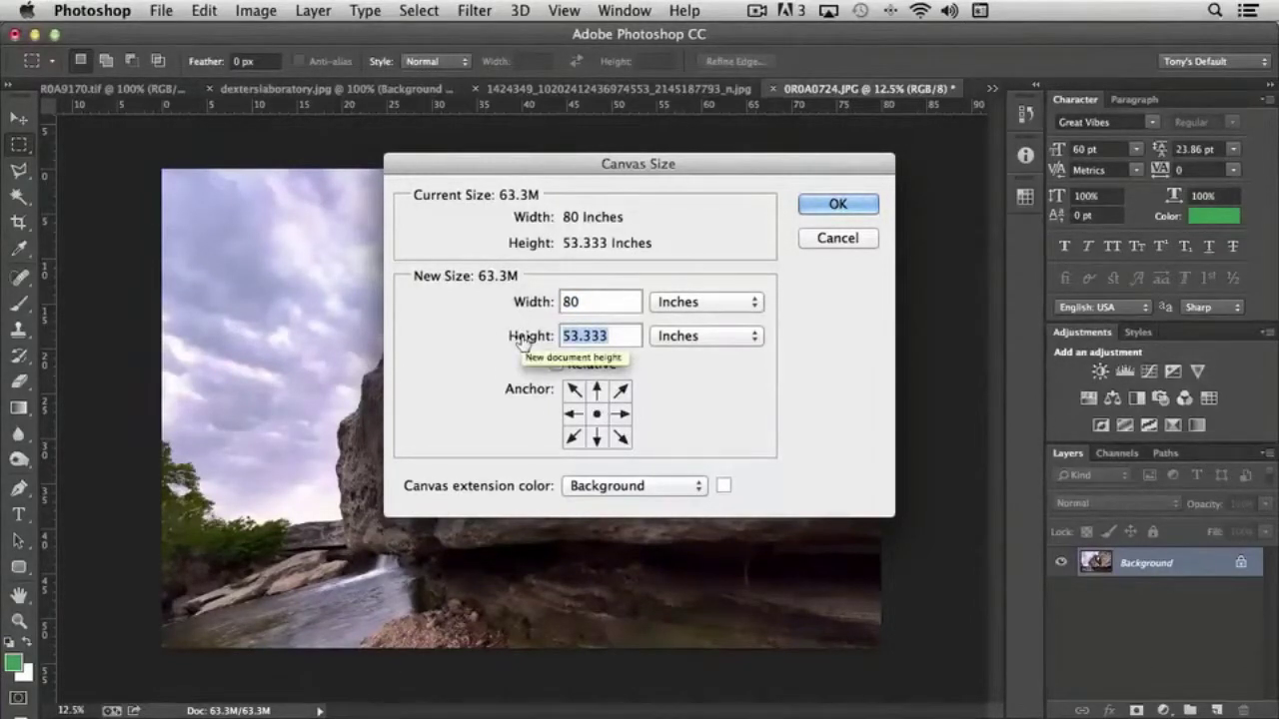
text(70)
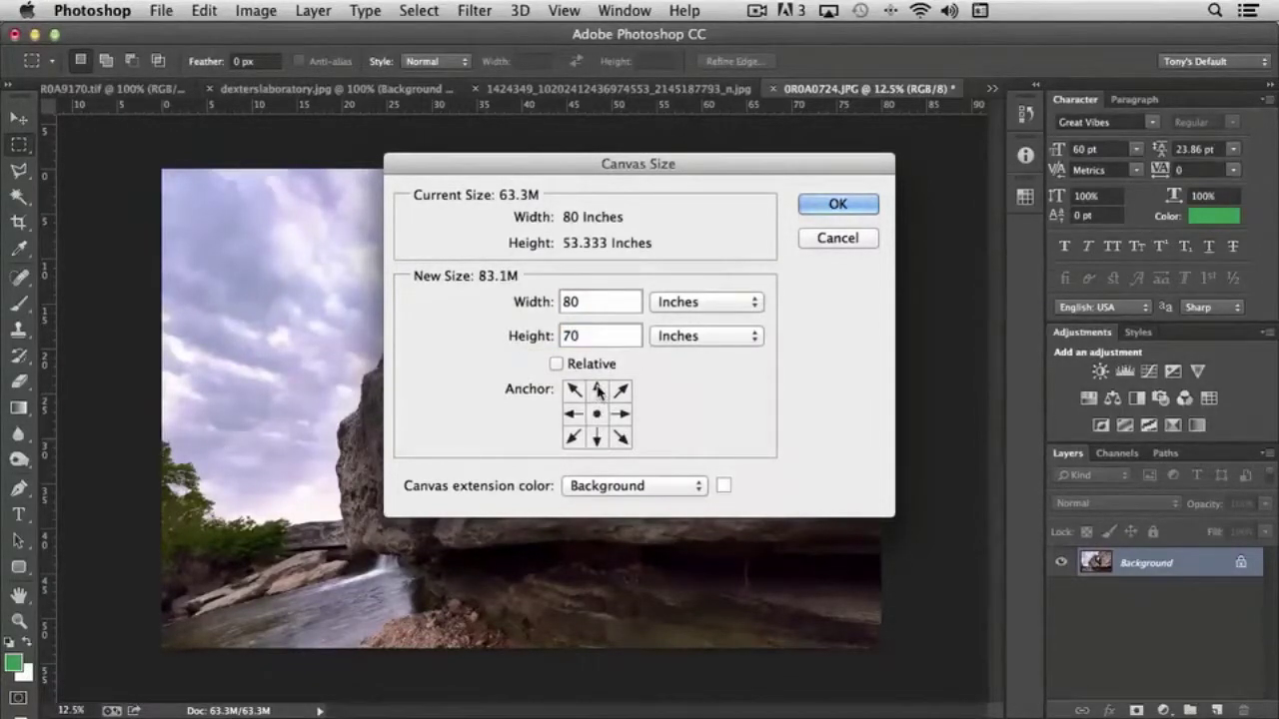
click(597, 389)
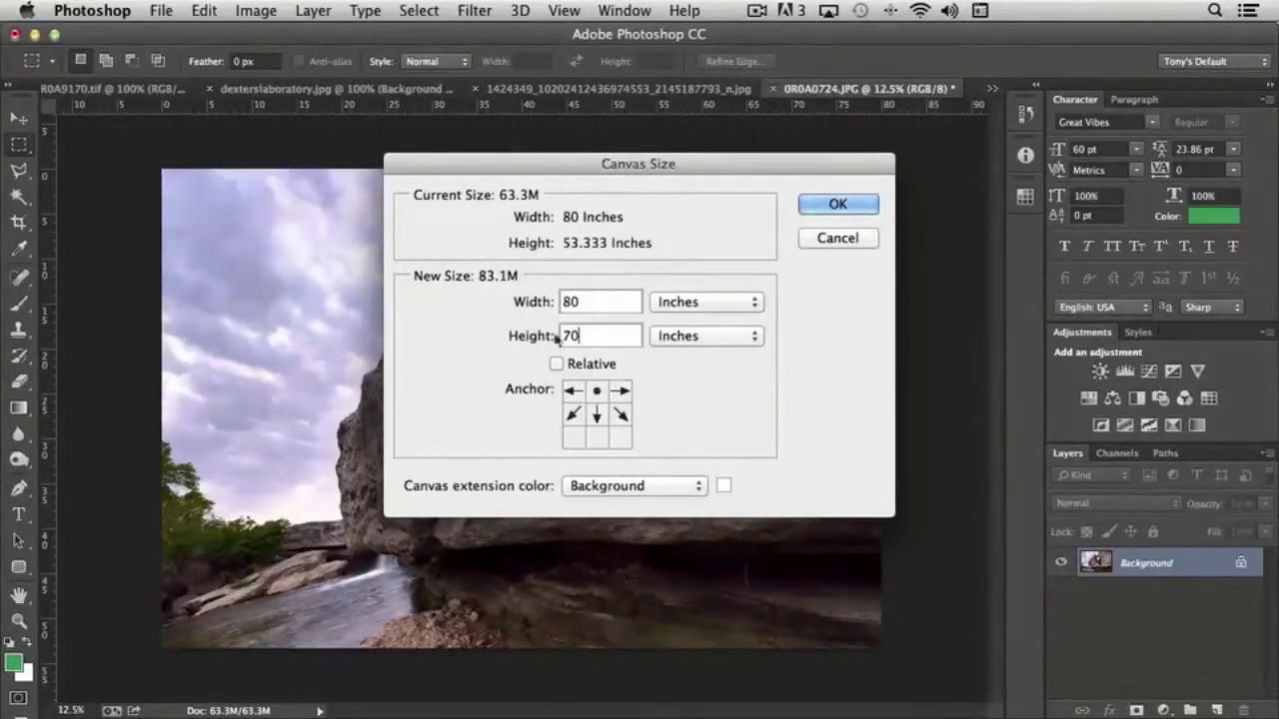
Anchor at top centre, make the extension colour Black, and apply the 70-inch canvas
click(596, 437)
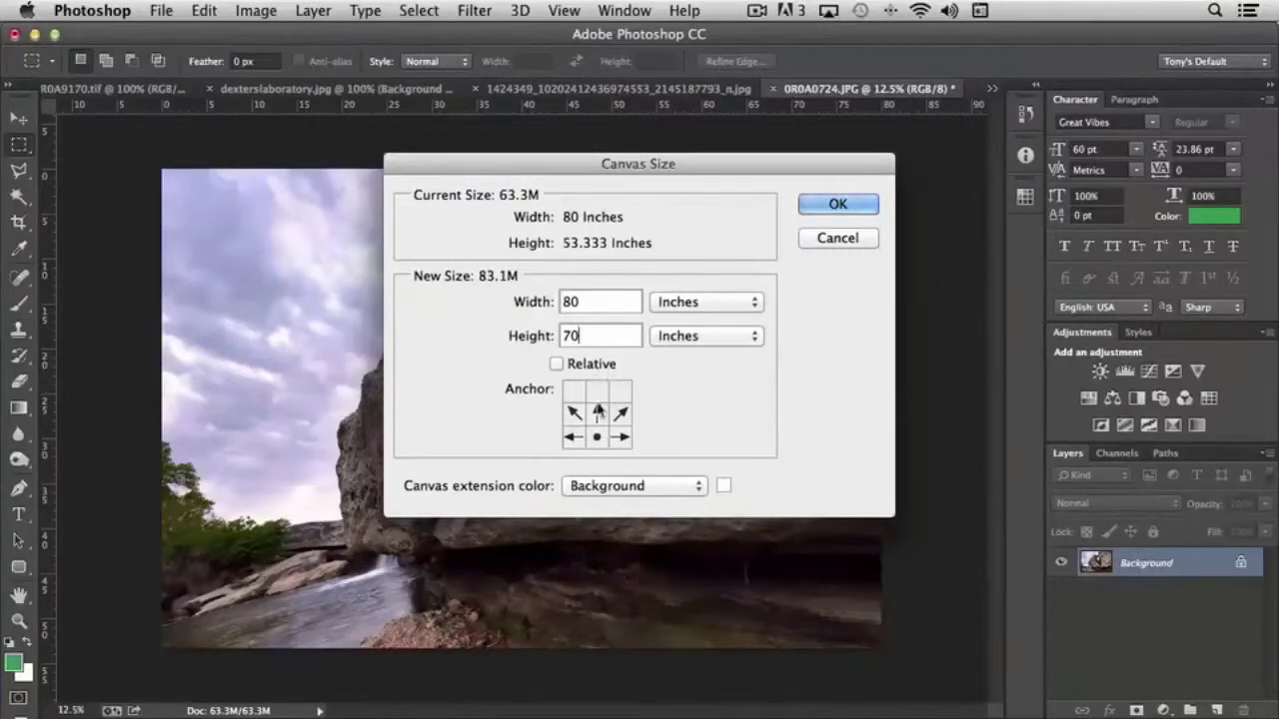
click(597, 391)
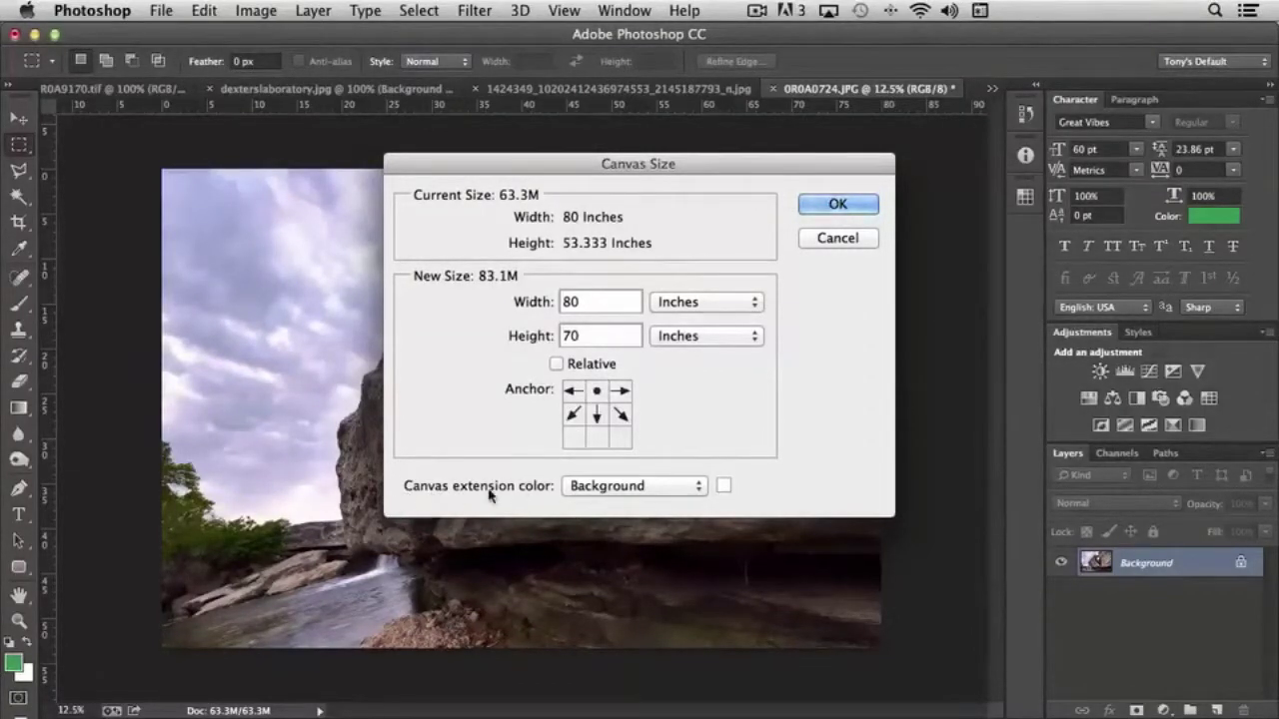
click(649, 487)
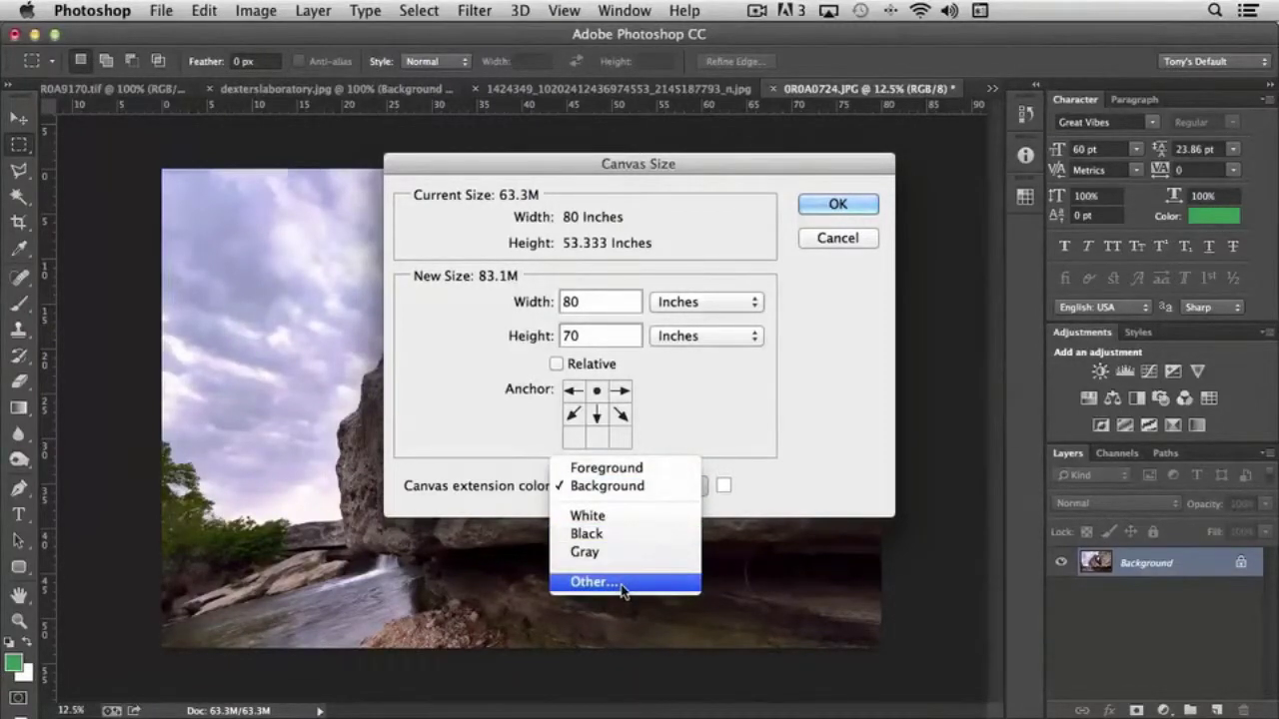
click(614, 534)
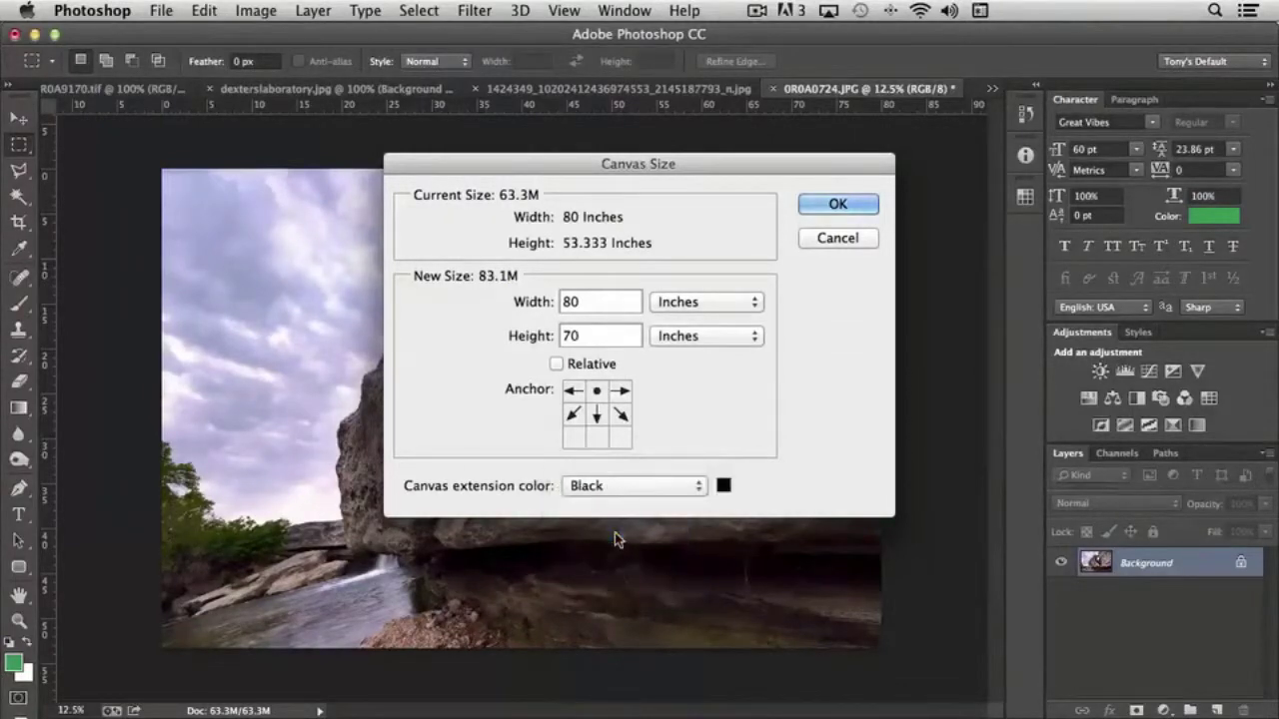
click(839, 205)
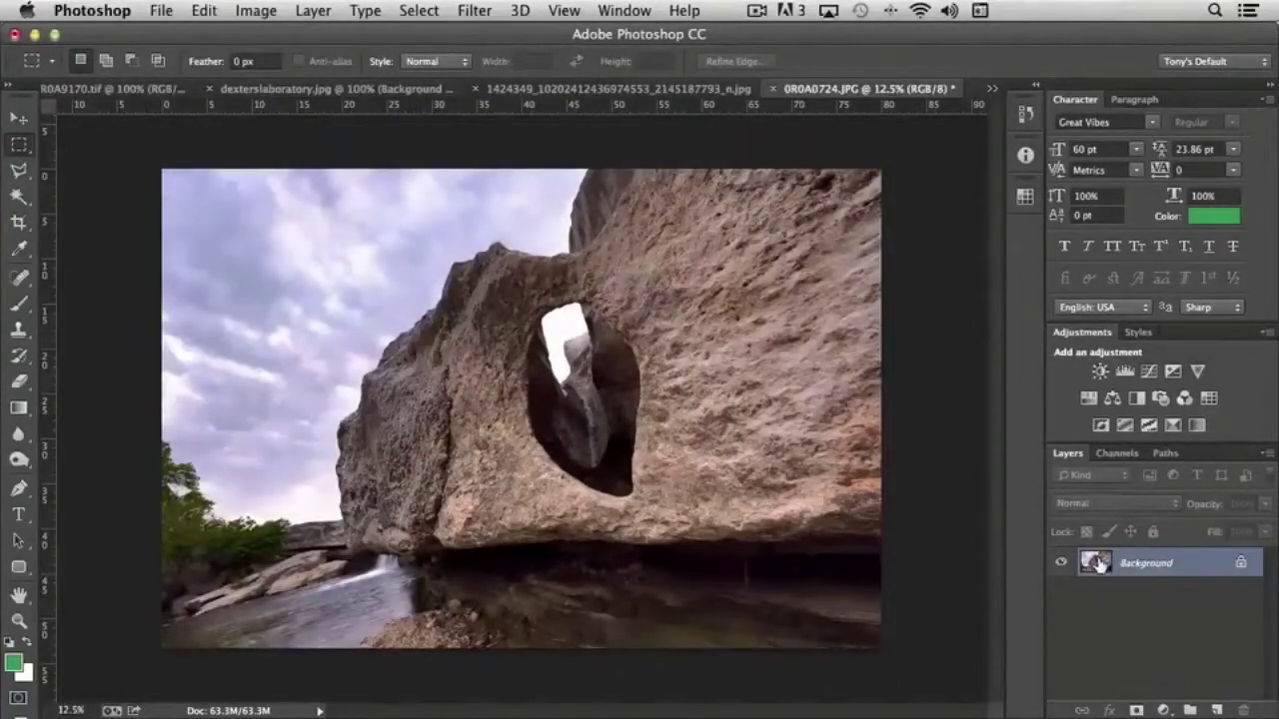
Duplicate the Background layer and extend the canvas to 65 inches tall, anchored top centre
drag(1099, 564, 1218, 710)
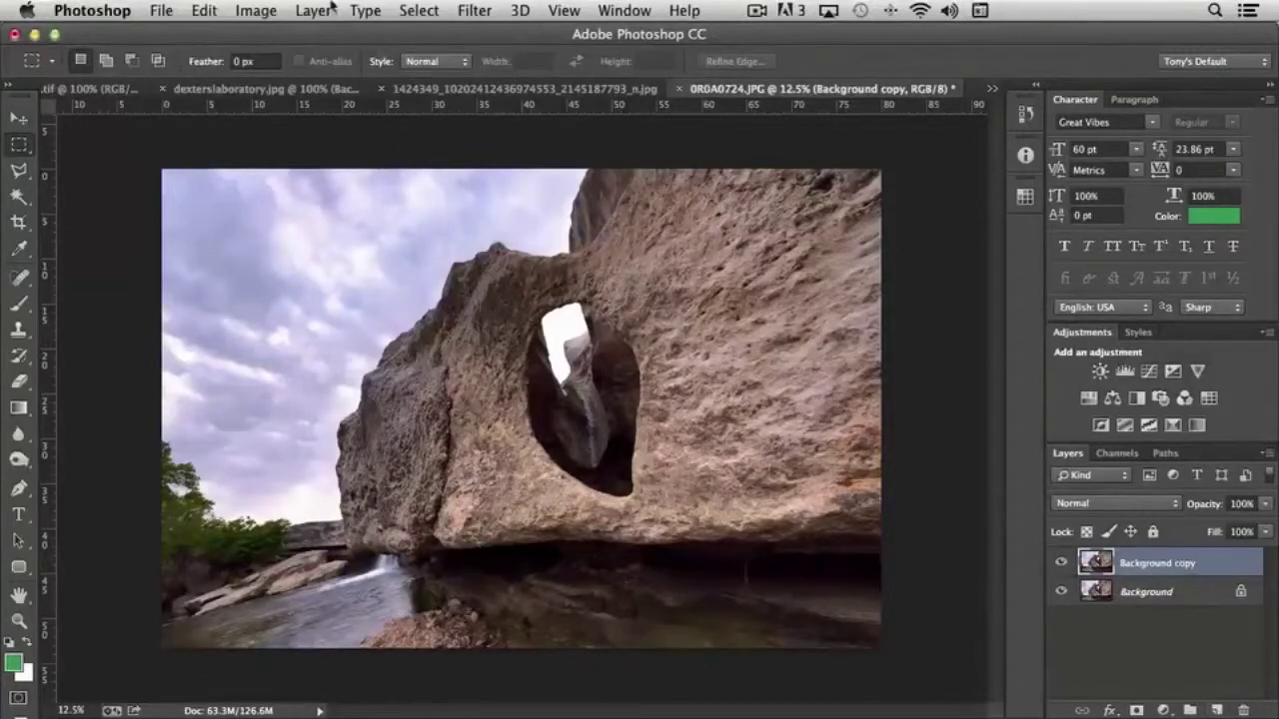
click(256, 10)
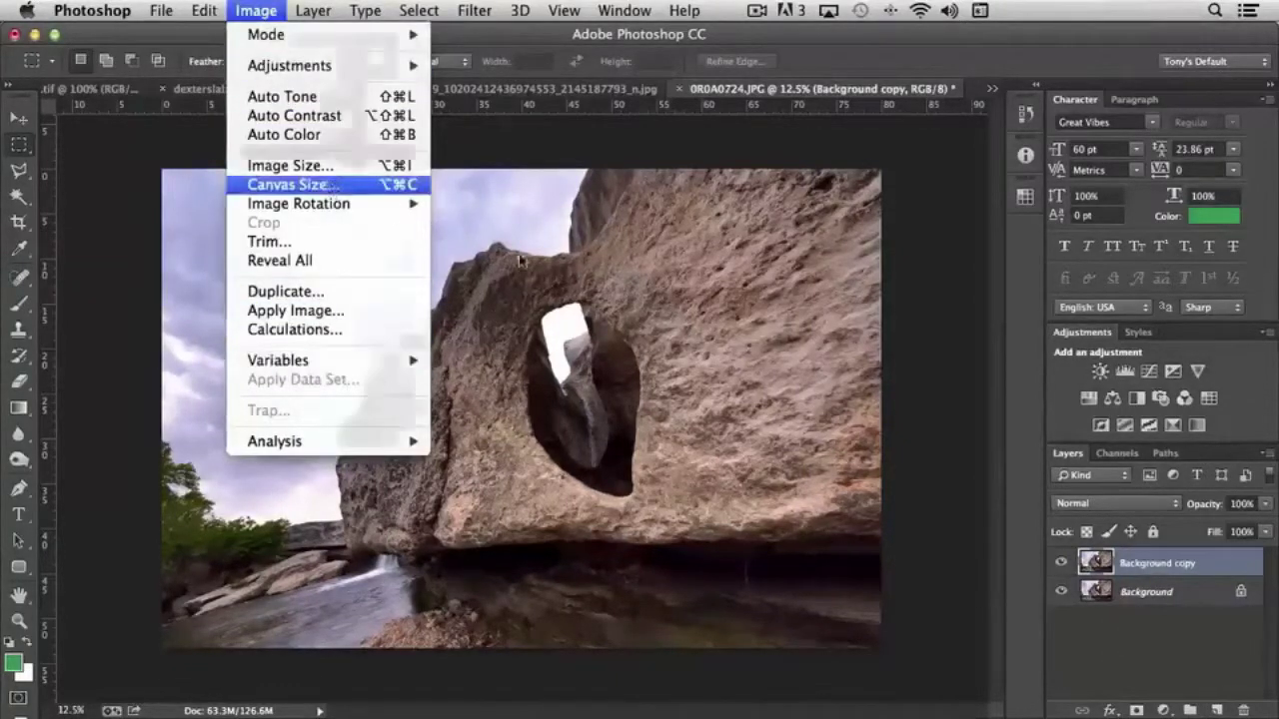
click(299, 177)
click(597, 390)
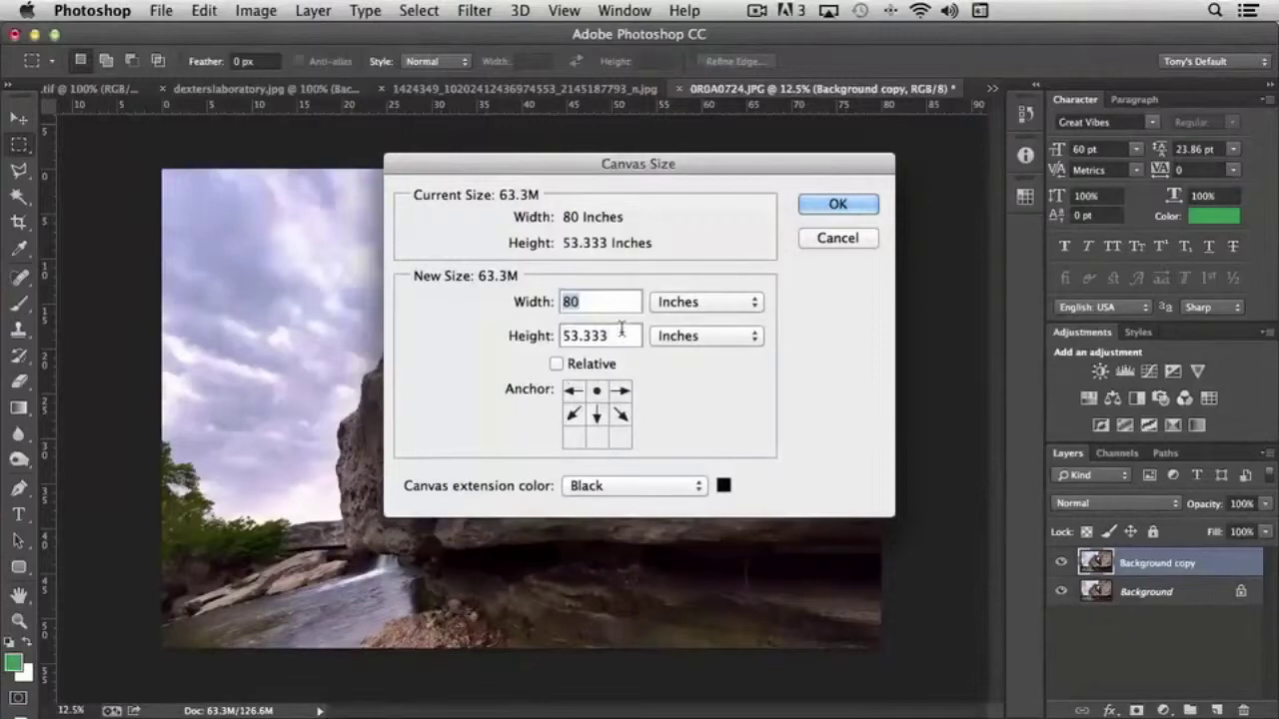
click(537, 336)
text(65)
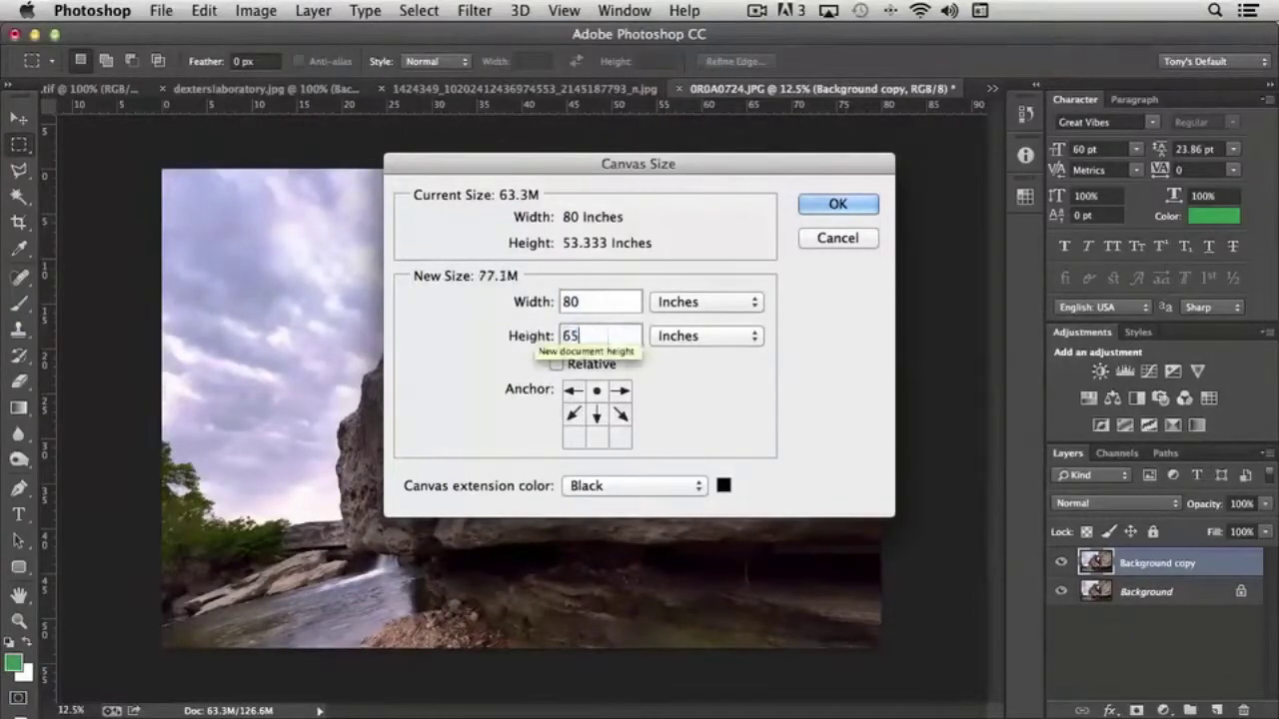
click(836, 204)
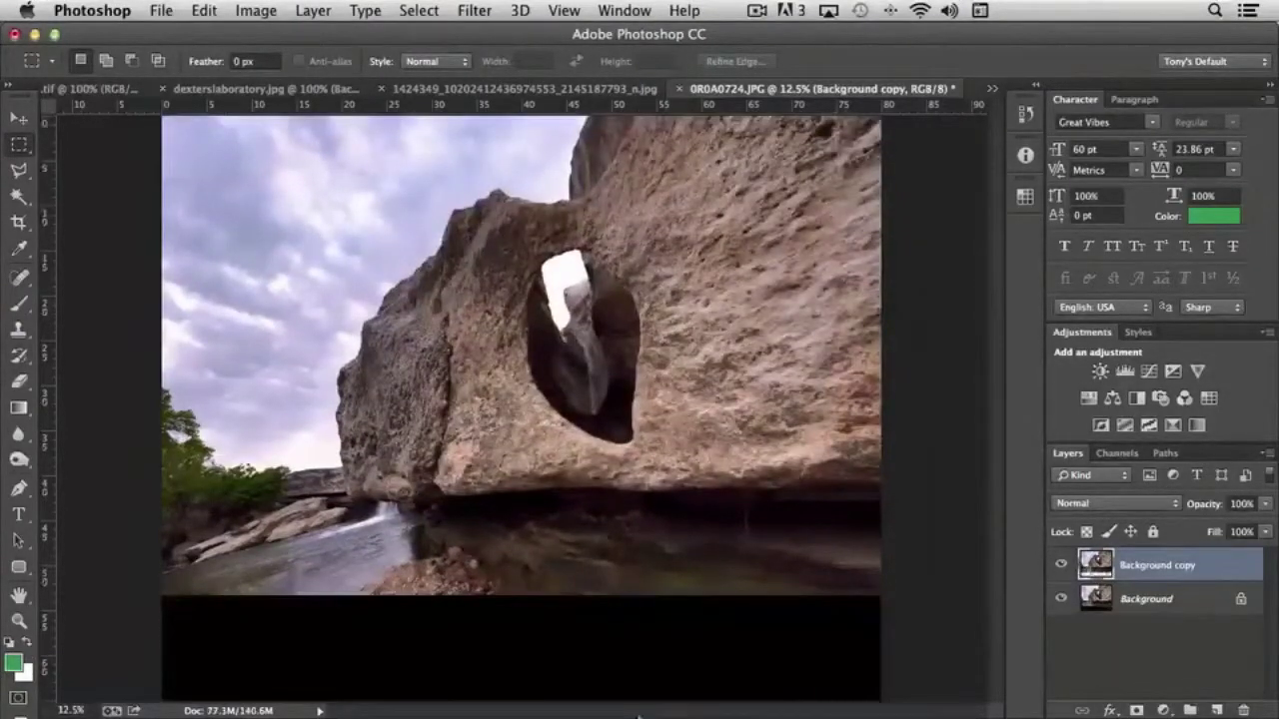
Toggle layer visibility to reveal the added bottom strip as transparent
click(1061, 565)
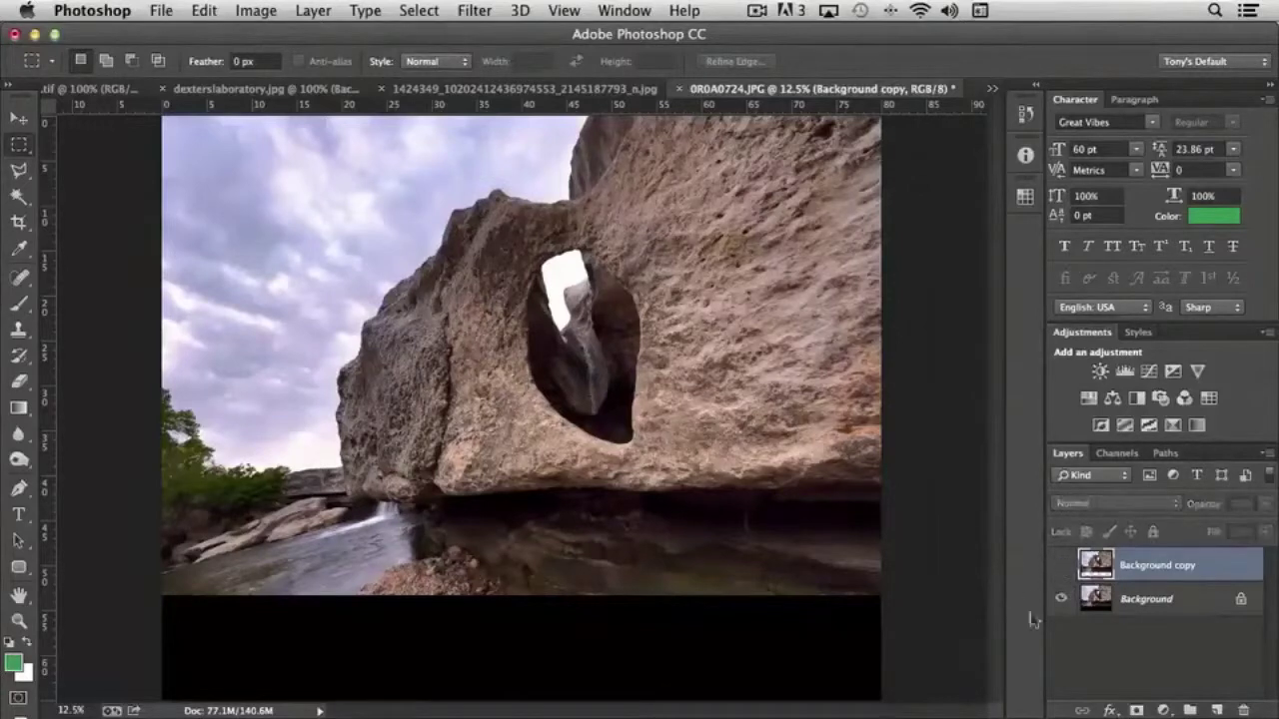
click(1061, 565)
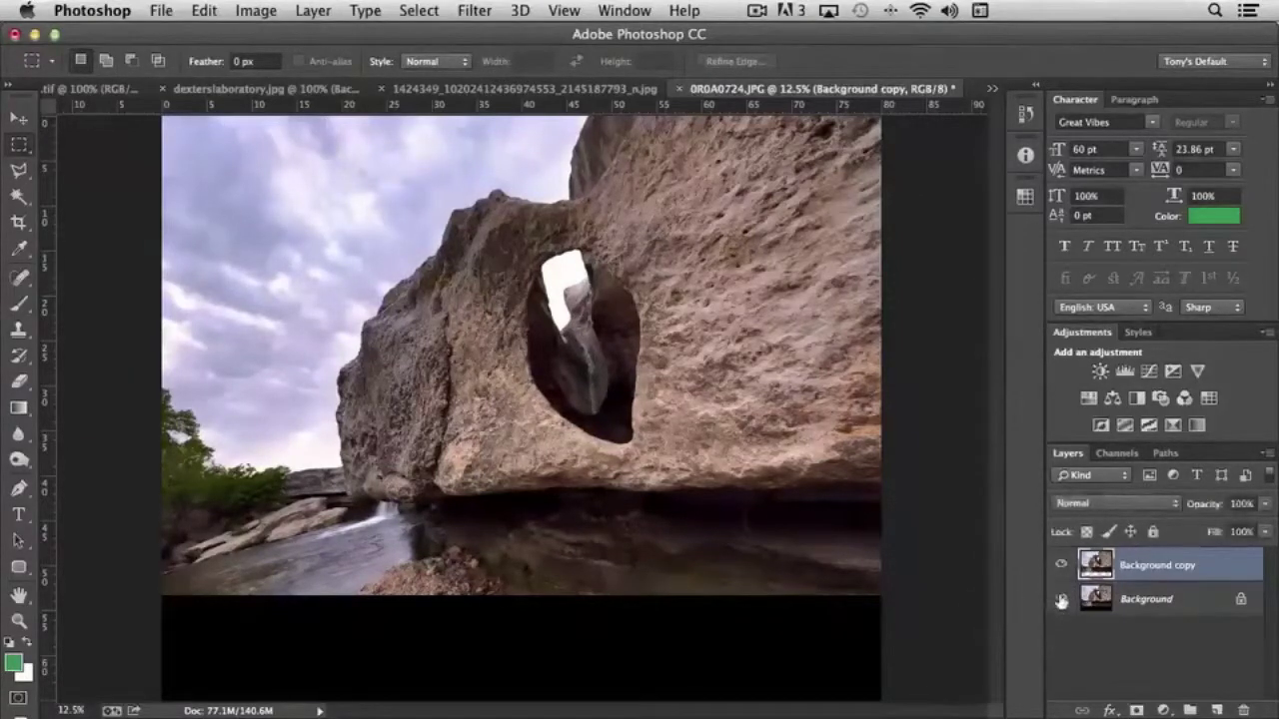
click(1061, 599)
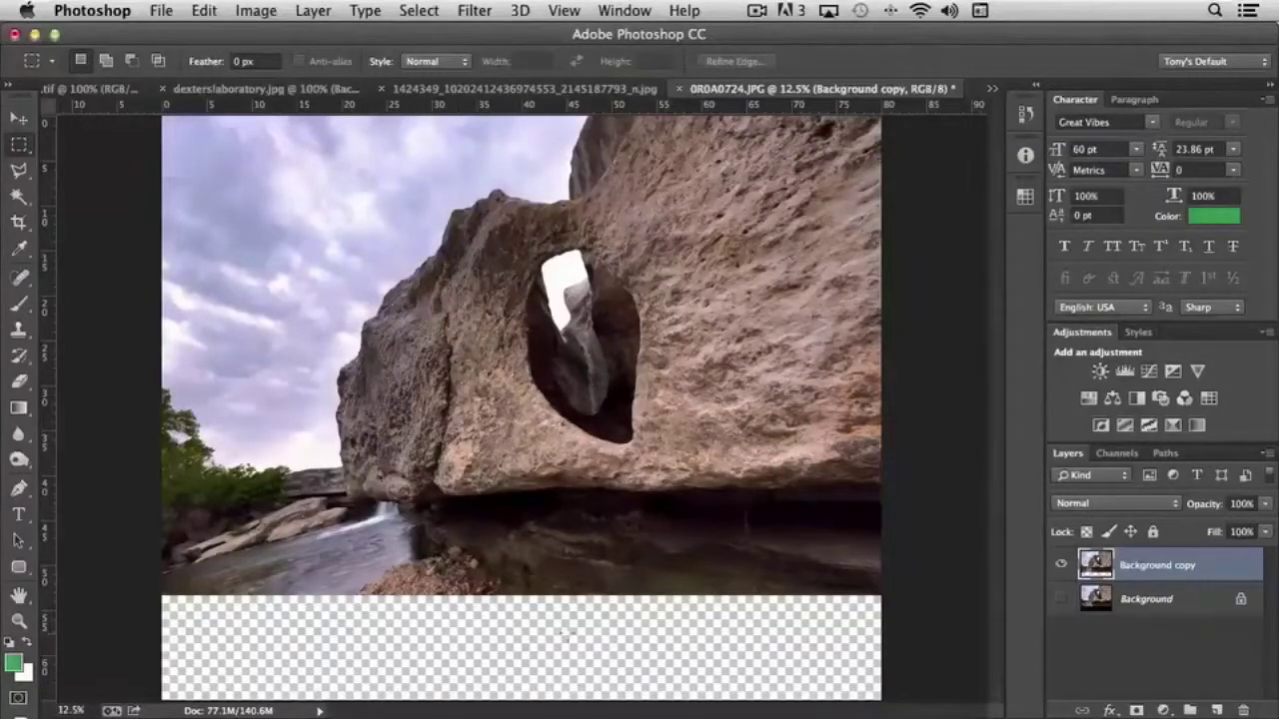
click(1061, 599)
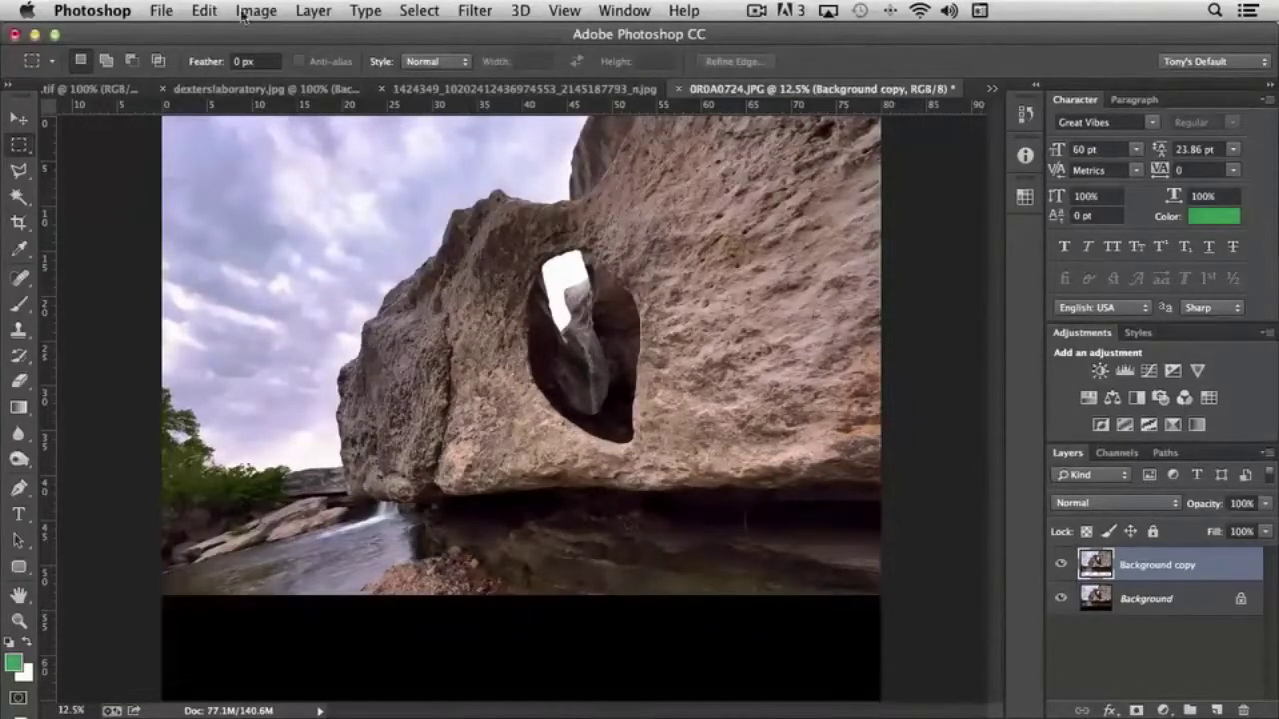
click(249, 11)
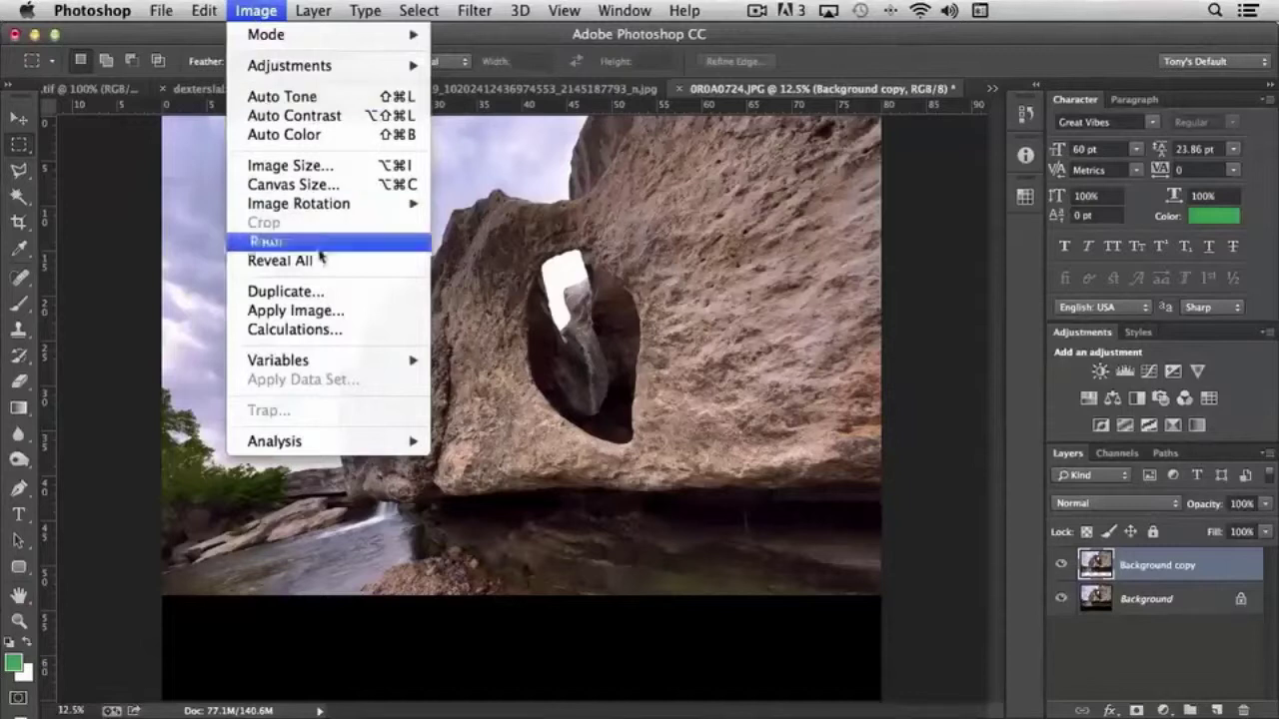
mouse_move(324, 203)
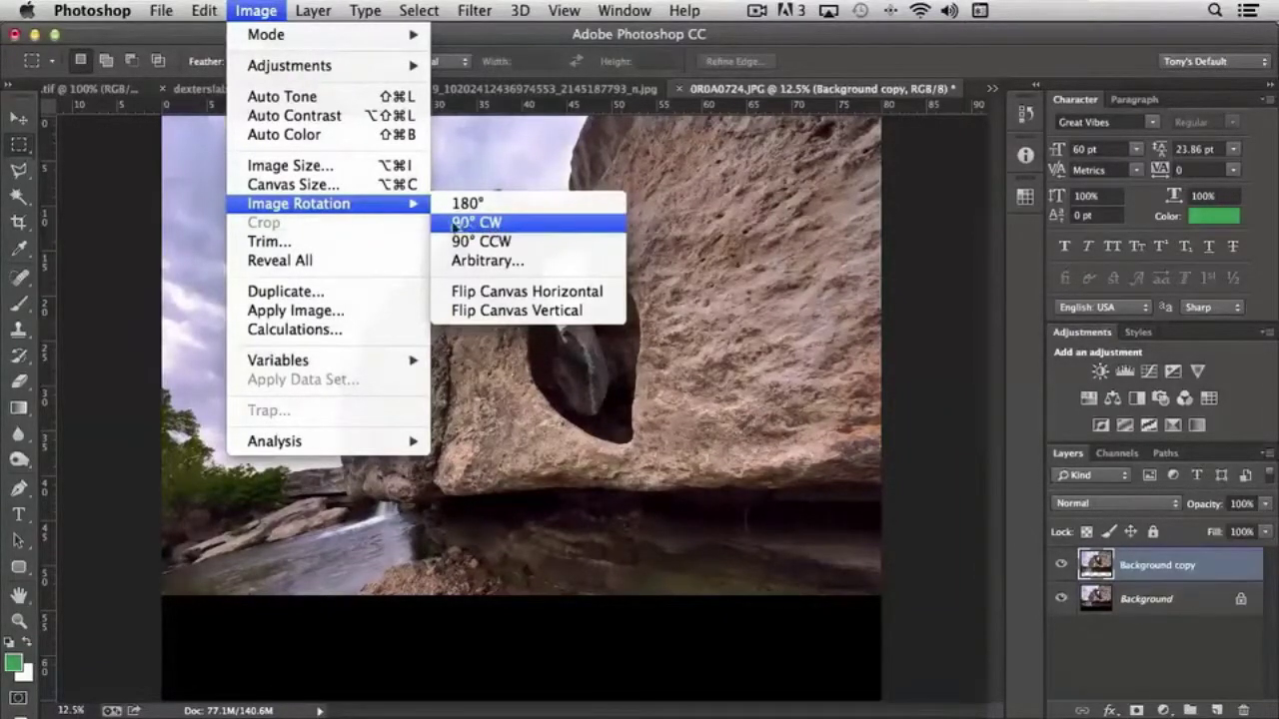
click(489, 261)
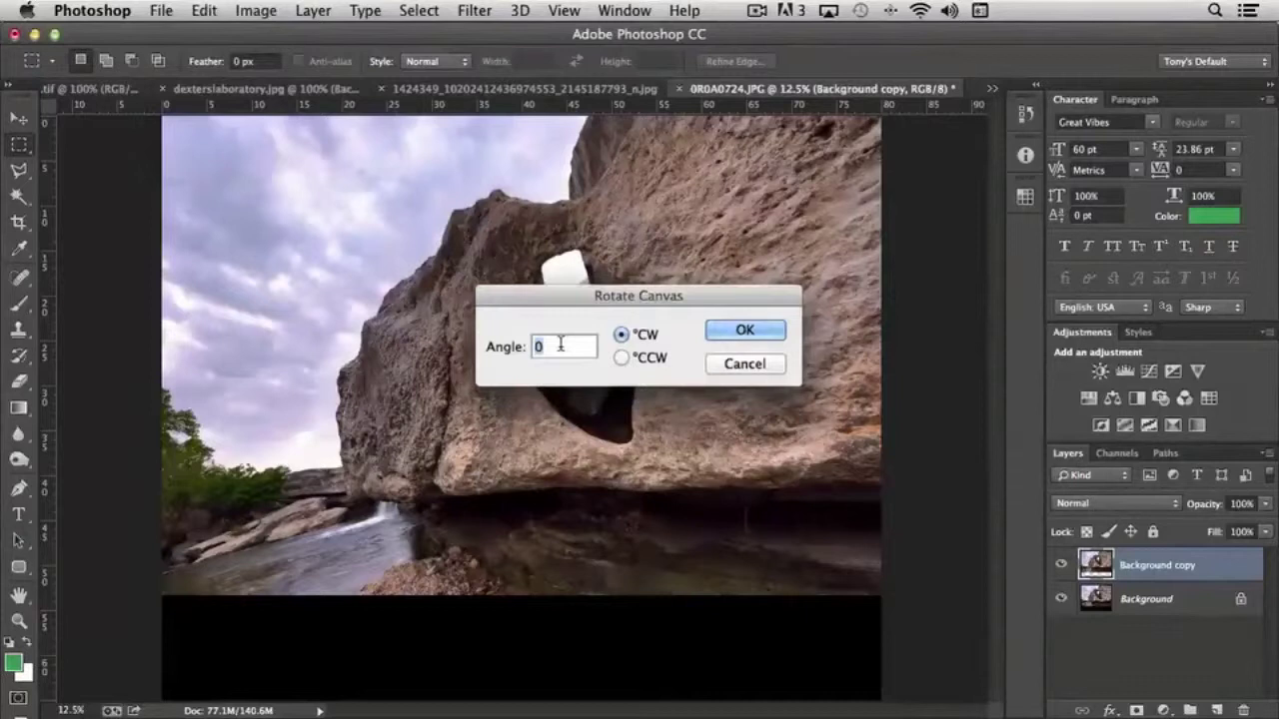
text(25)
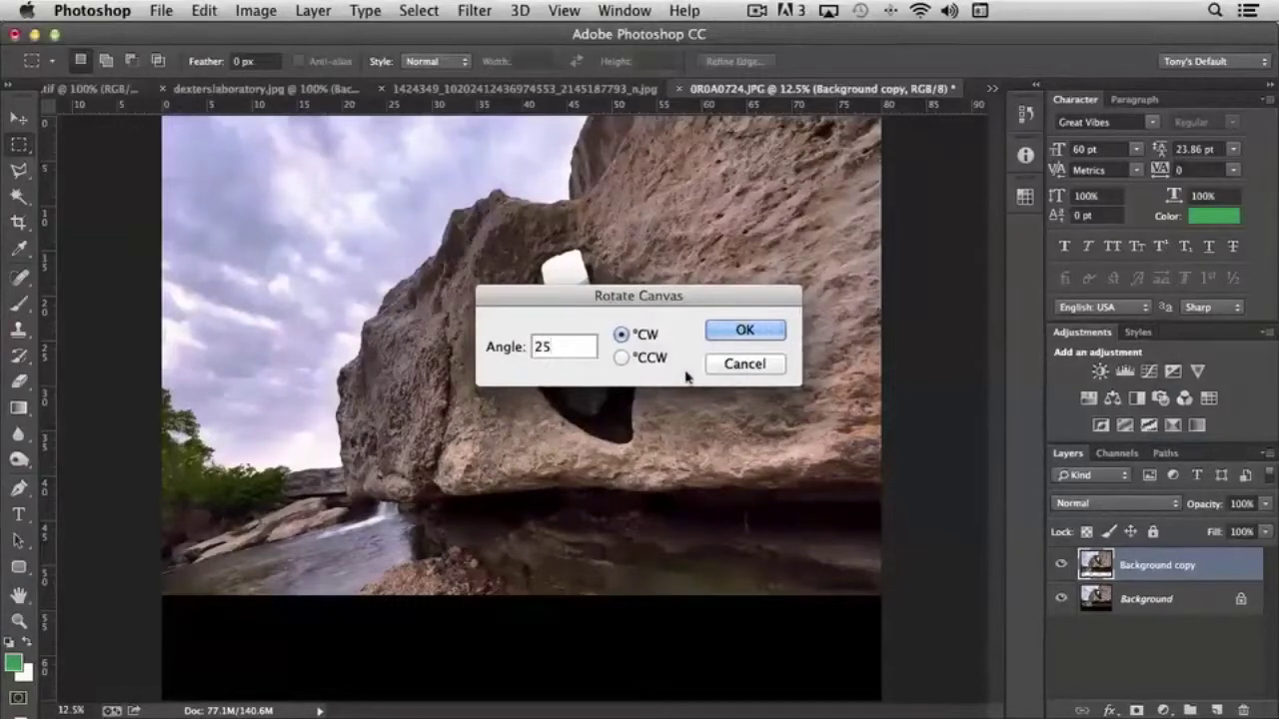
click(744, 330)
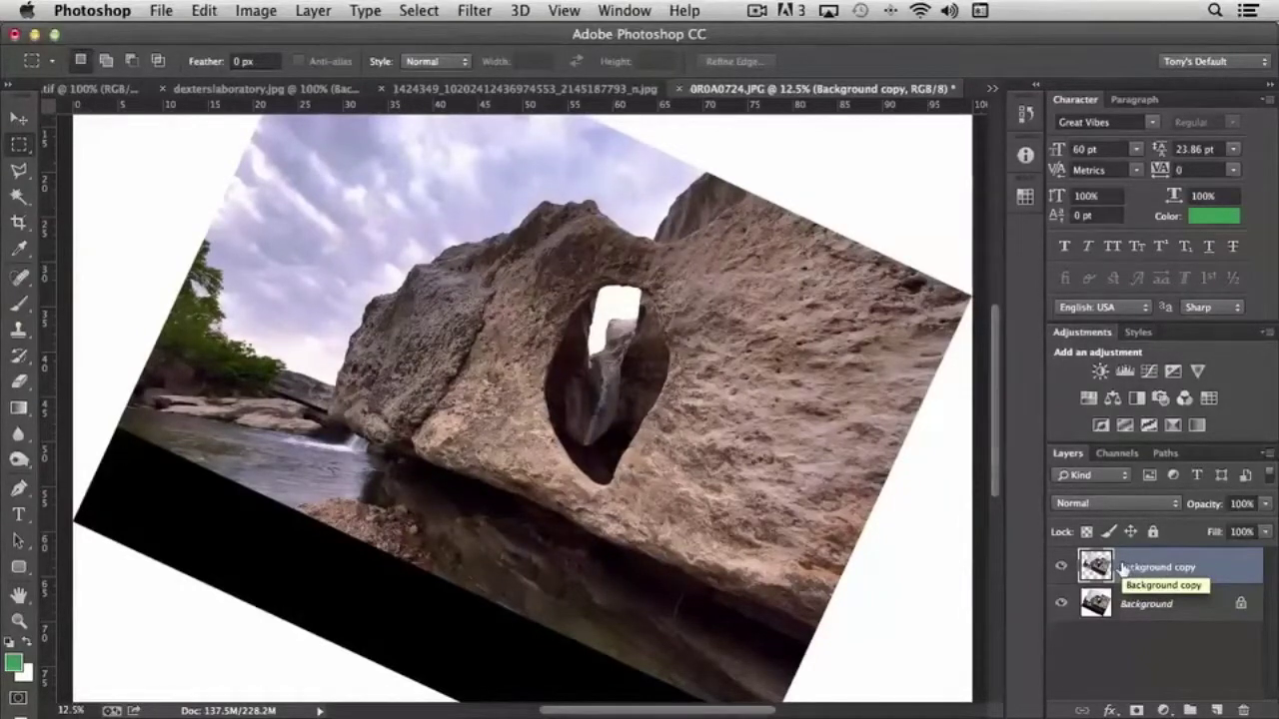
click(263, 15)
mouse_move(347, 206)
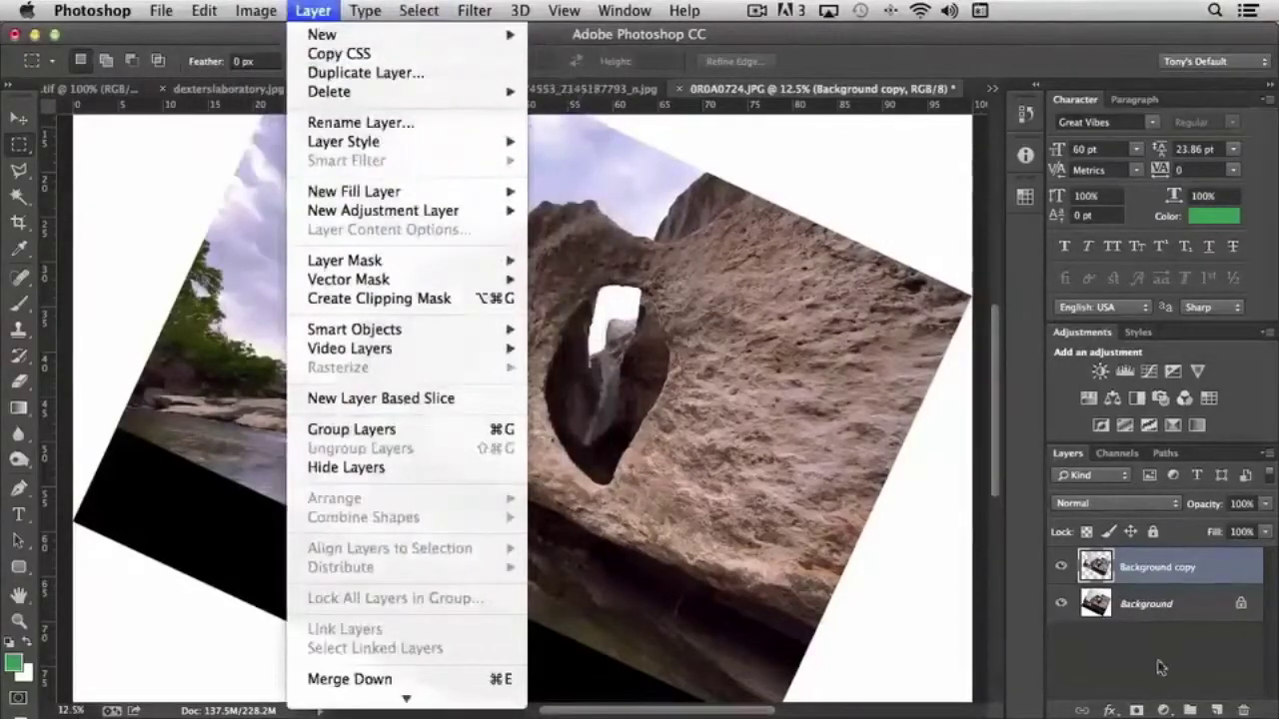
click(1109, 666)
click(1061, 566)
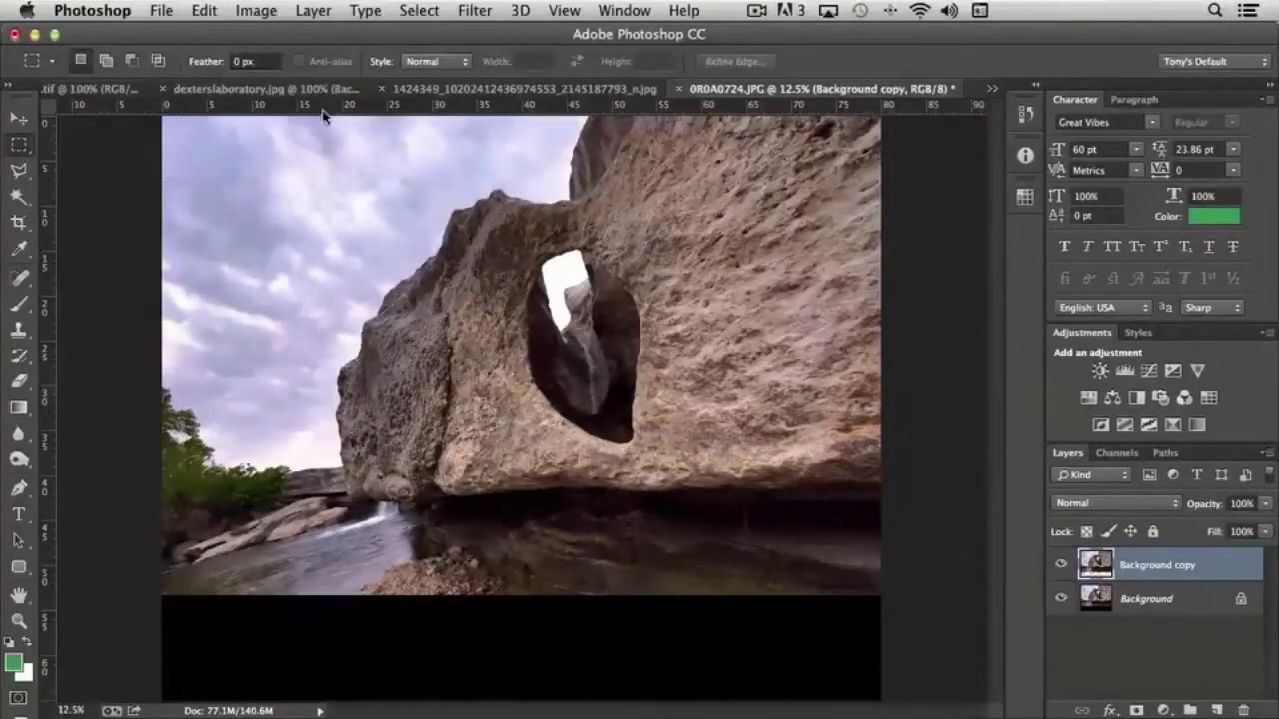
click(256, 10)
Reselect the entire image and choose Crop from the Image menu
key(super+shift+d)
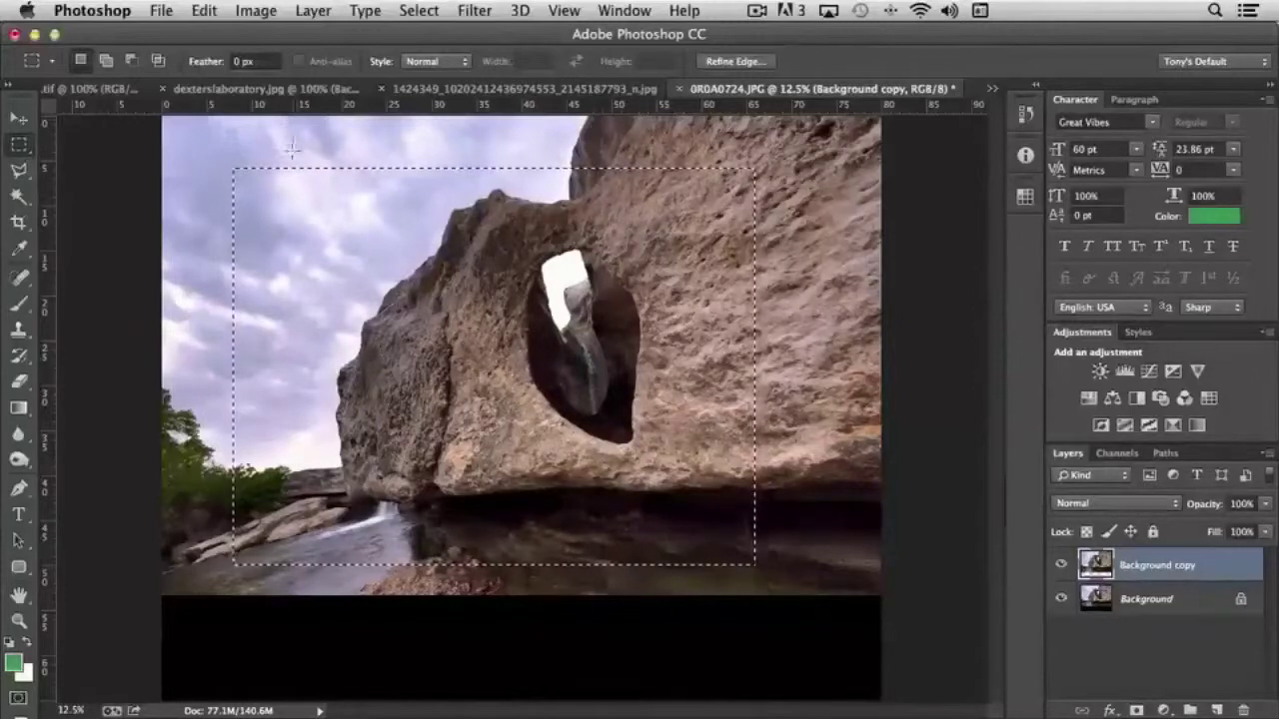
click(256, 10)
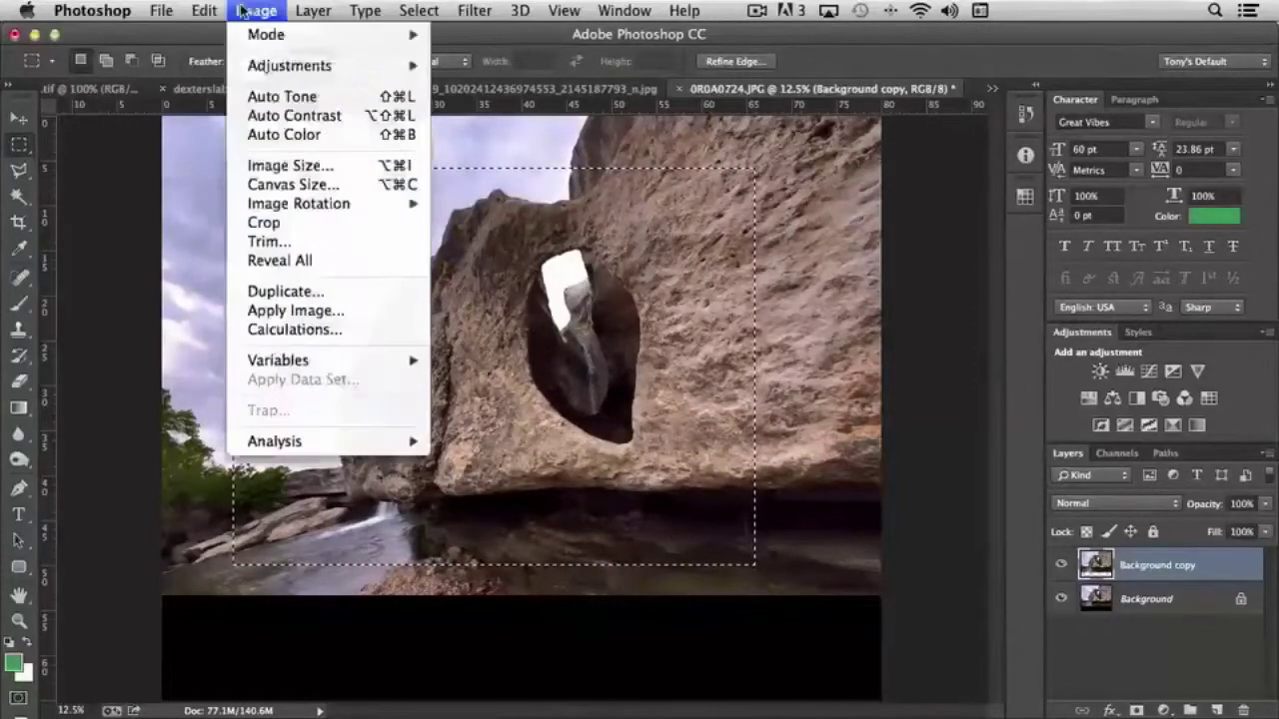
click(266, 223)
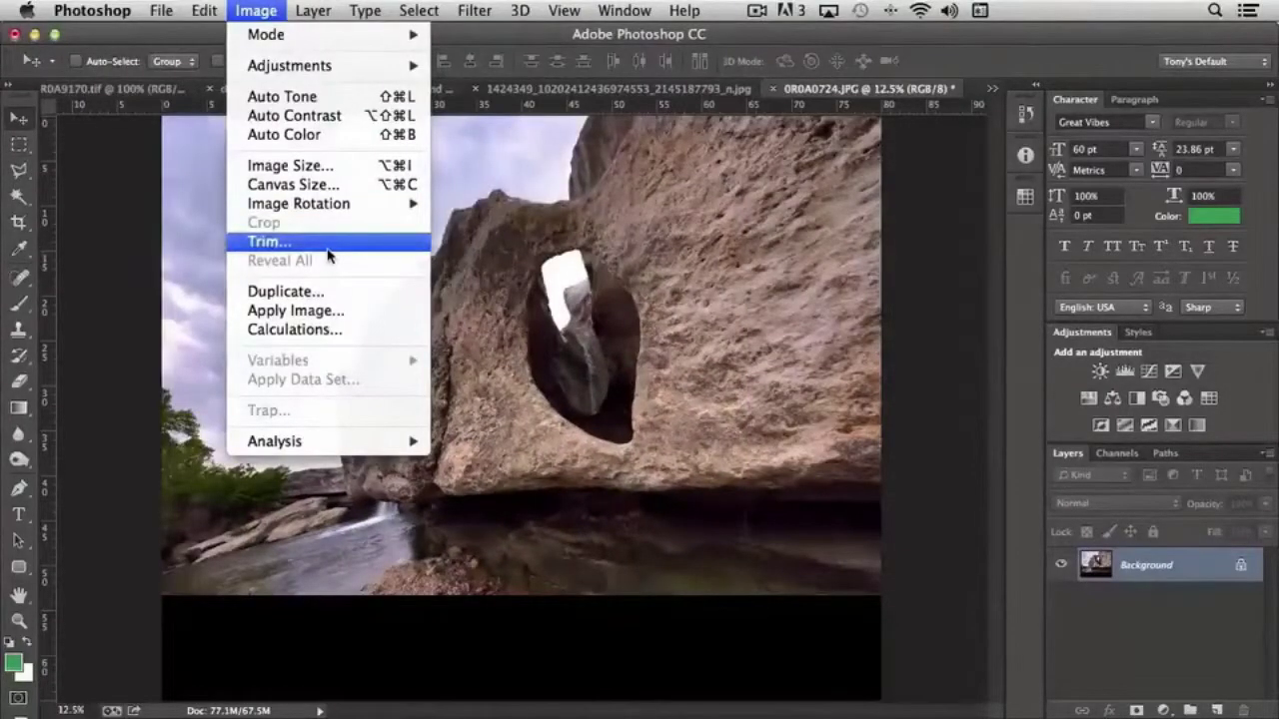
Dismiss the Image menu, duplicate the Background layer, and zoom out to fit the canvas
click(776, 316)
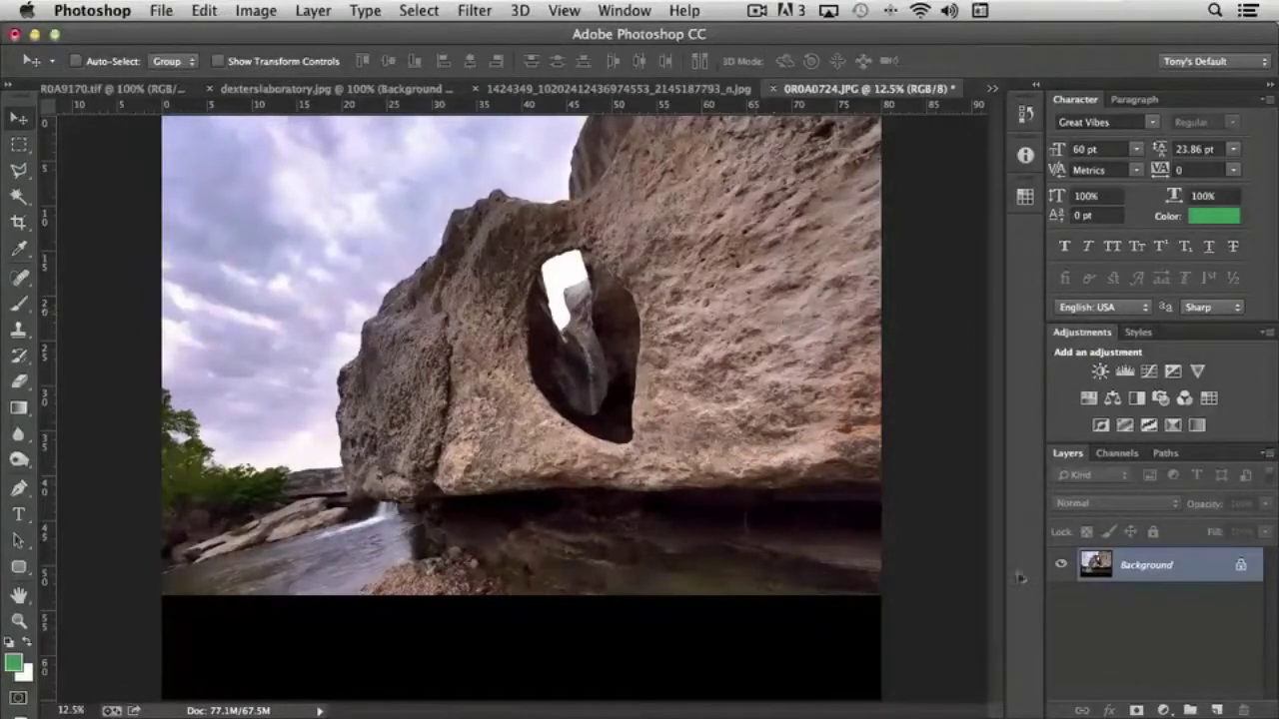
drag(1107, 568, 1216, 710)
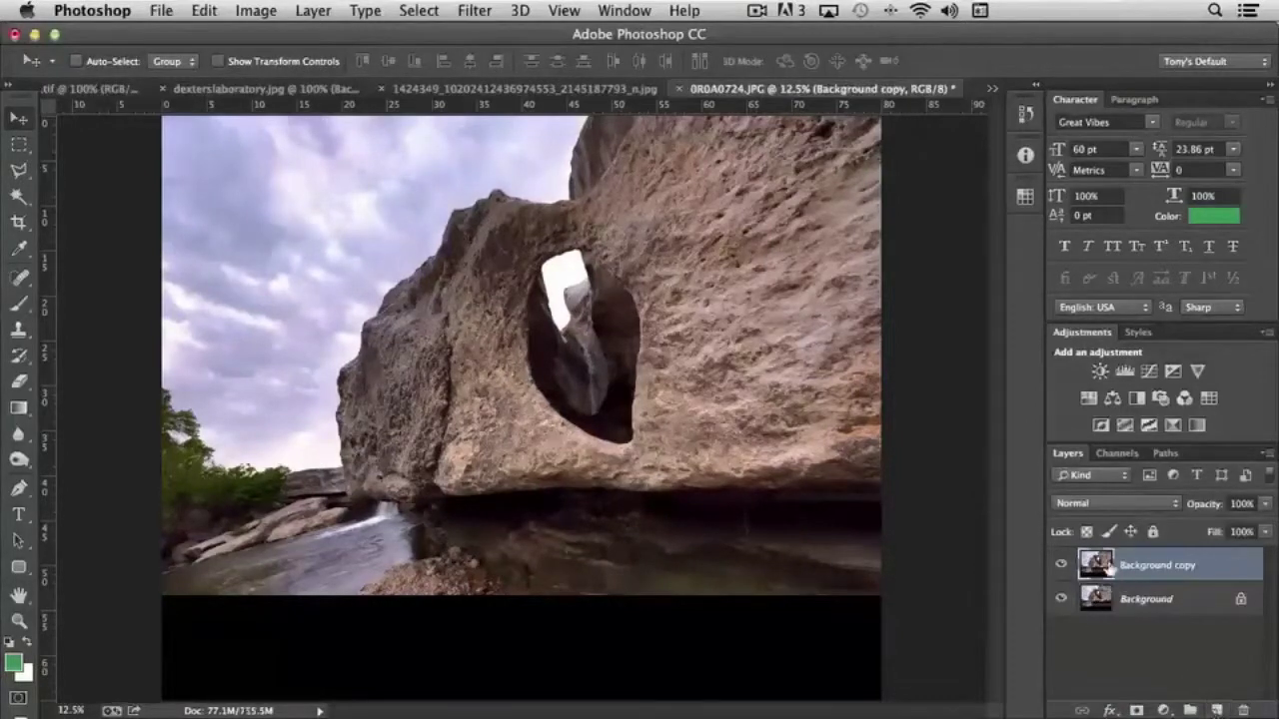
key(super+minus)
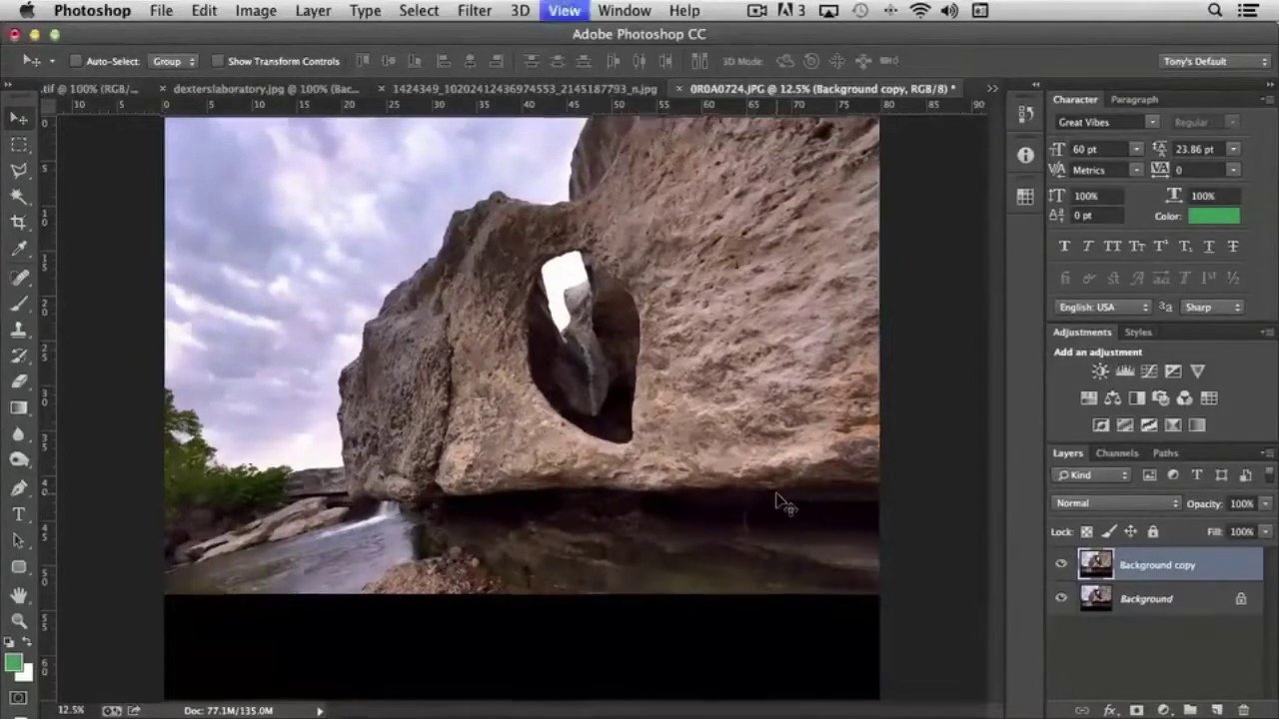
Scale the Background copy up to about 113% and shift it left
click(204, 11)
mouse_move(354, 437)
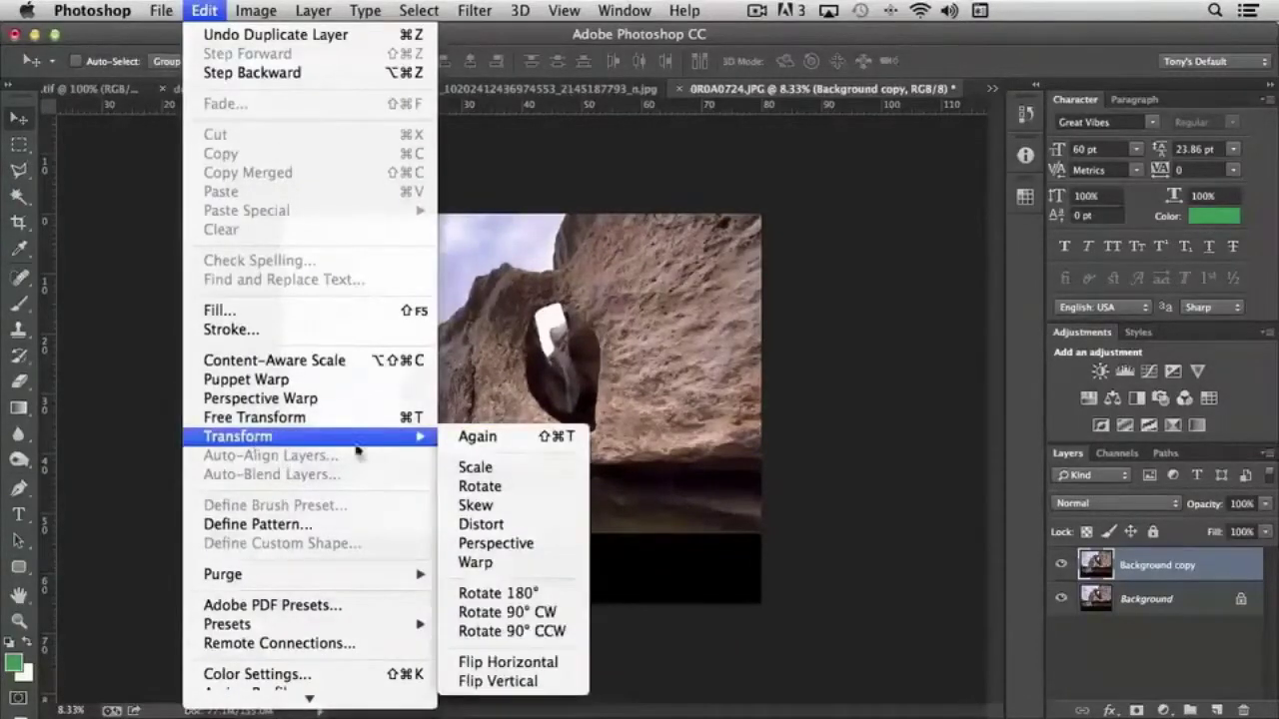
click(475, 466)
drag(762, 213, 823, 163)
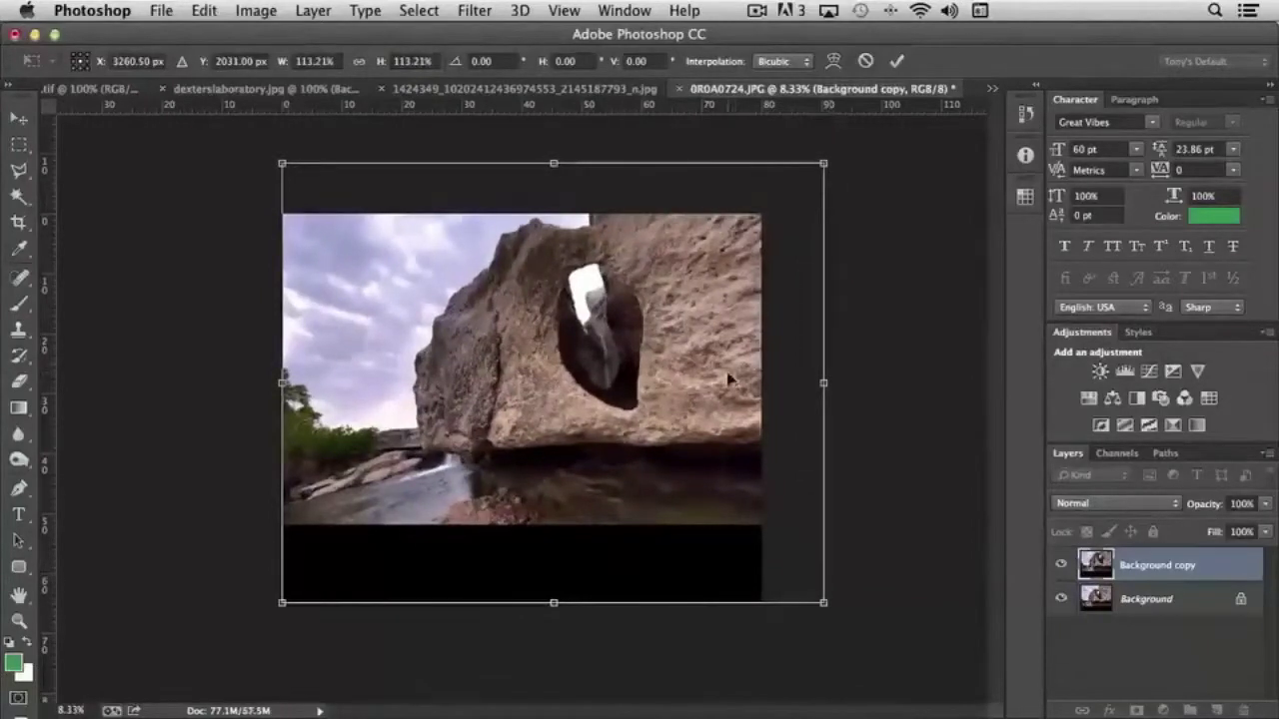
key(Return)
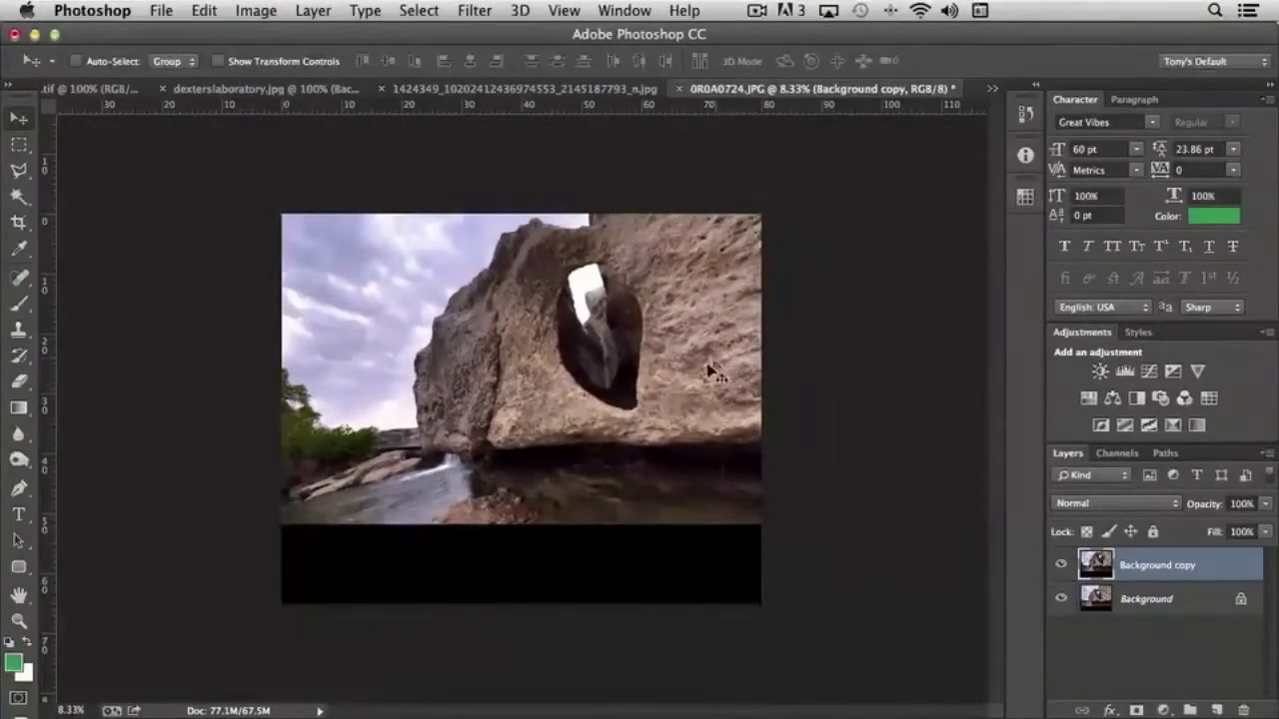
drag(708, 372, 616, 378)
Hide the Background layer and nudge the enlarged copy down and to the right
click(1061, 598)
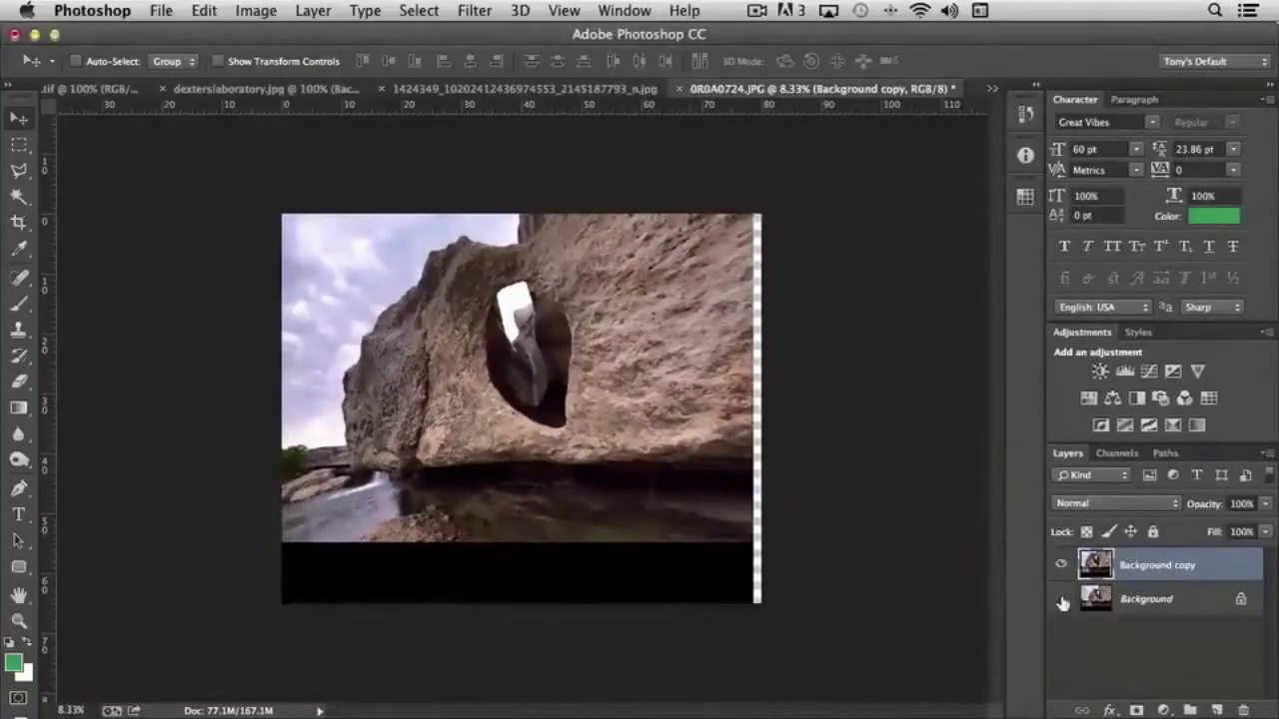
drag(669, 484, 680, 527)
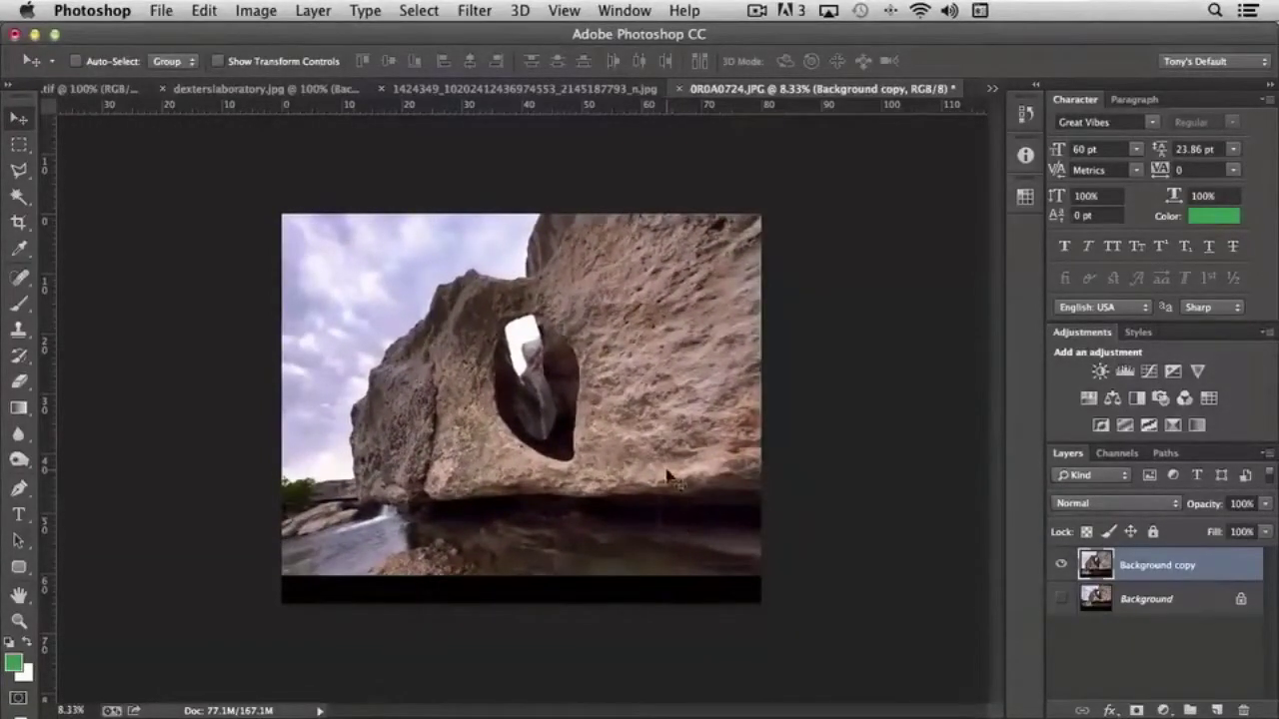
mouse_move(667, 477)
mouse_down()
mouse_move(728, 500)
mouse_move(661, 481)
mouse_up()
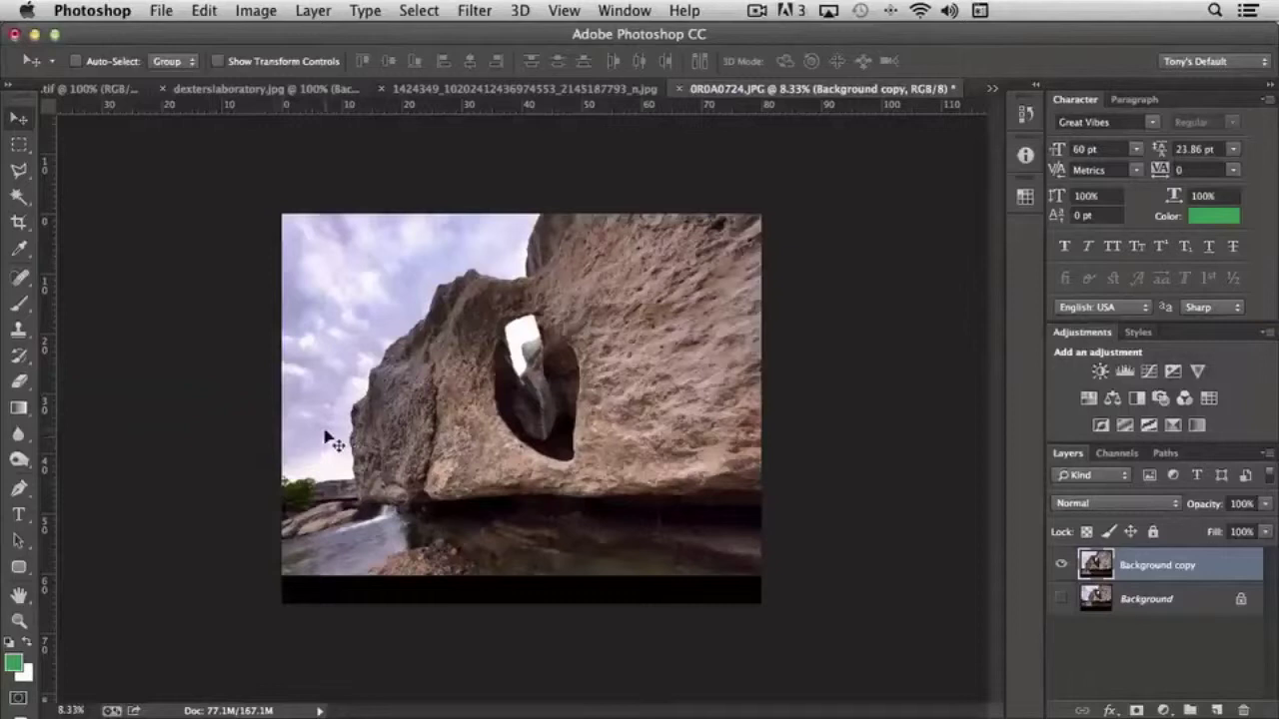
mouse_move(375, 439)
mouse_down()
mouse_move(412, 438)
mouse_move(379, 438)
mouse_up()
Trim the image by Top Left Pixel Color on the top, bottom, left and right
click(256, 11)
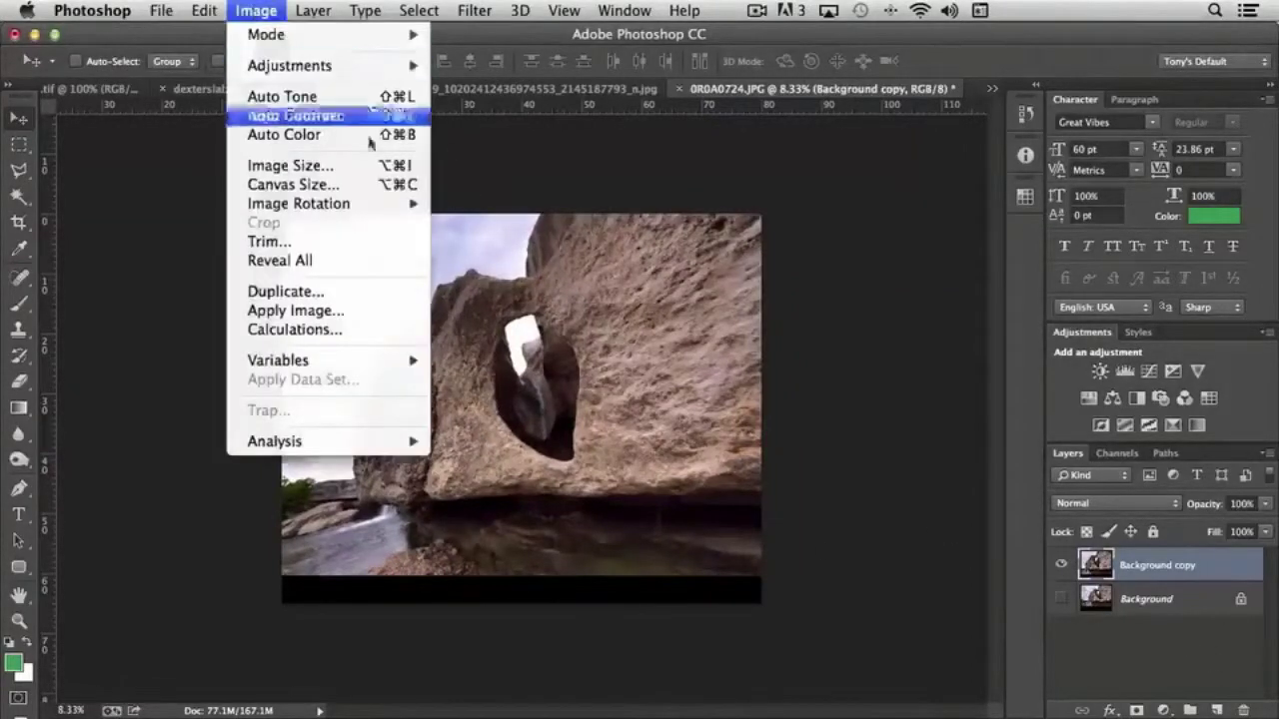
click(268, 241)
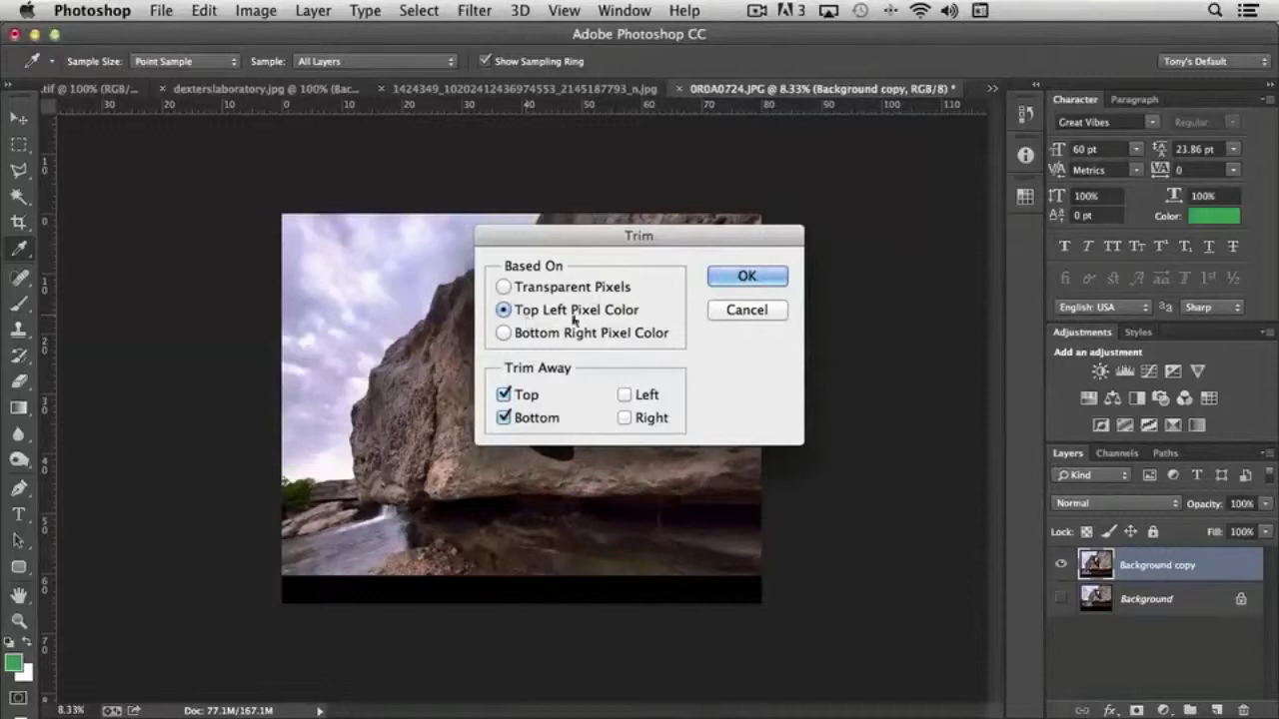
click(624, 395)
click(625, 418)
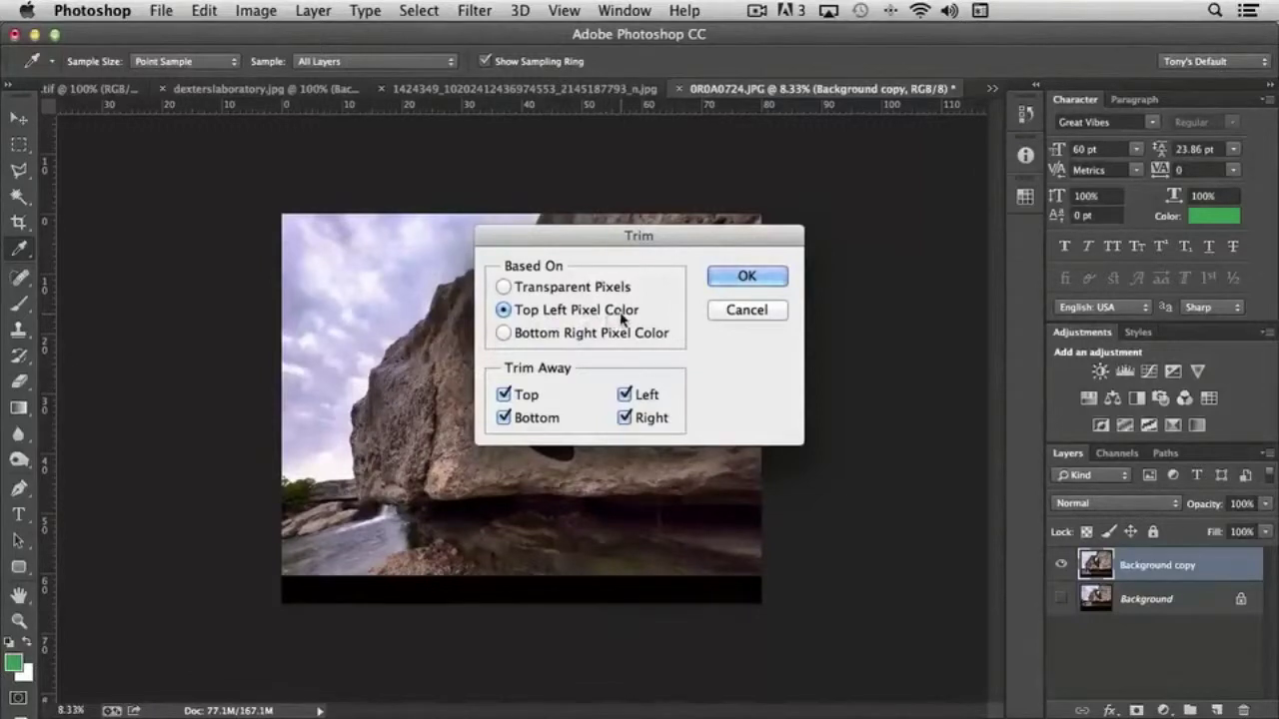
click(735, 279)
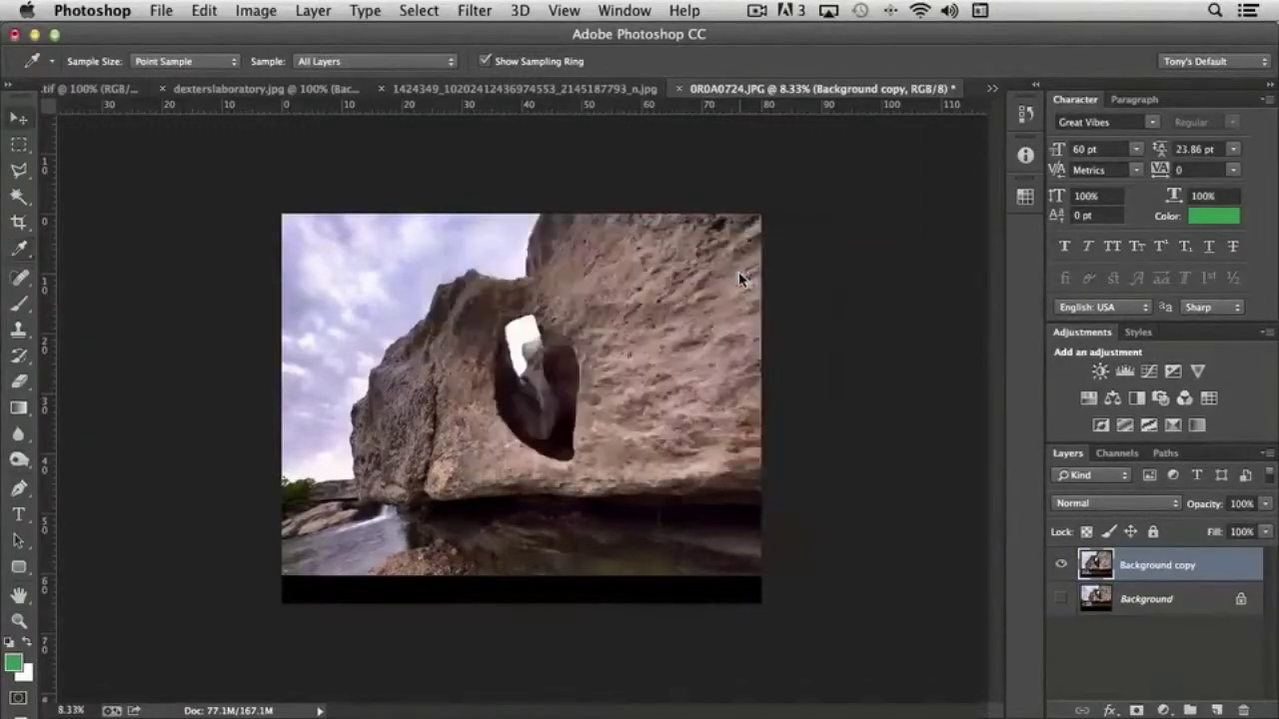
Nudge the Background copy slightly to the right with the Move tool
key(v)
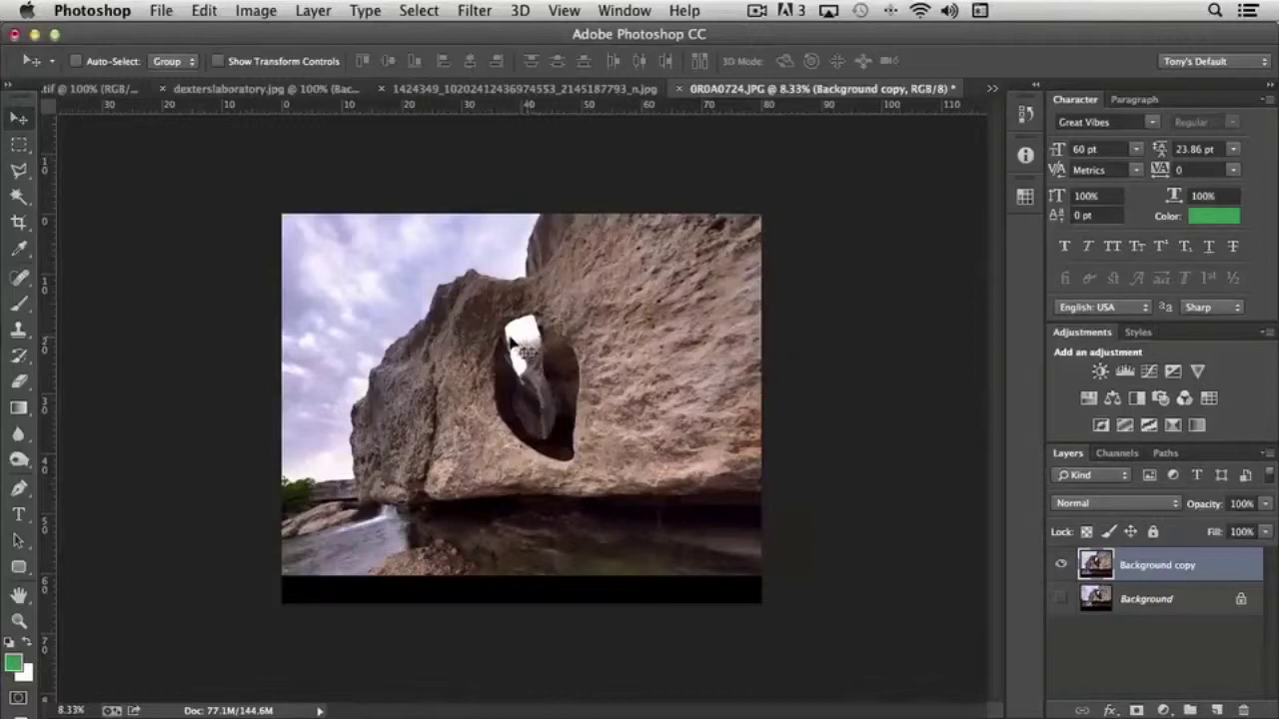
mouse_move(454, 338)
mouse_down()
mouse_move(465, 338)
mouse_move(451, 347)
mouse_move(451, 323)
mouse_move(455, 337)
mouse_move(473, 337)
mouse_move(461, 336)
mouse_up()
click(264, 12)
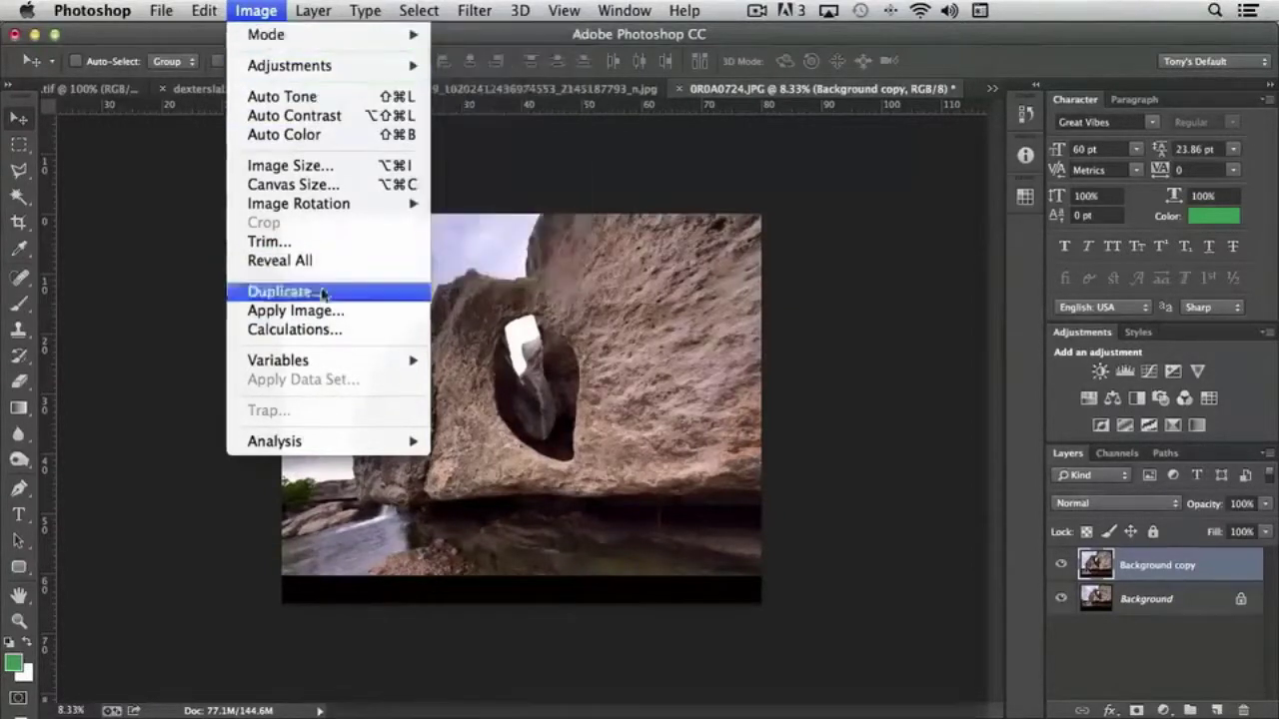
Return to the Move state before the trim in History, then apply Image > Reveal All
click(263, 14)
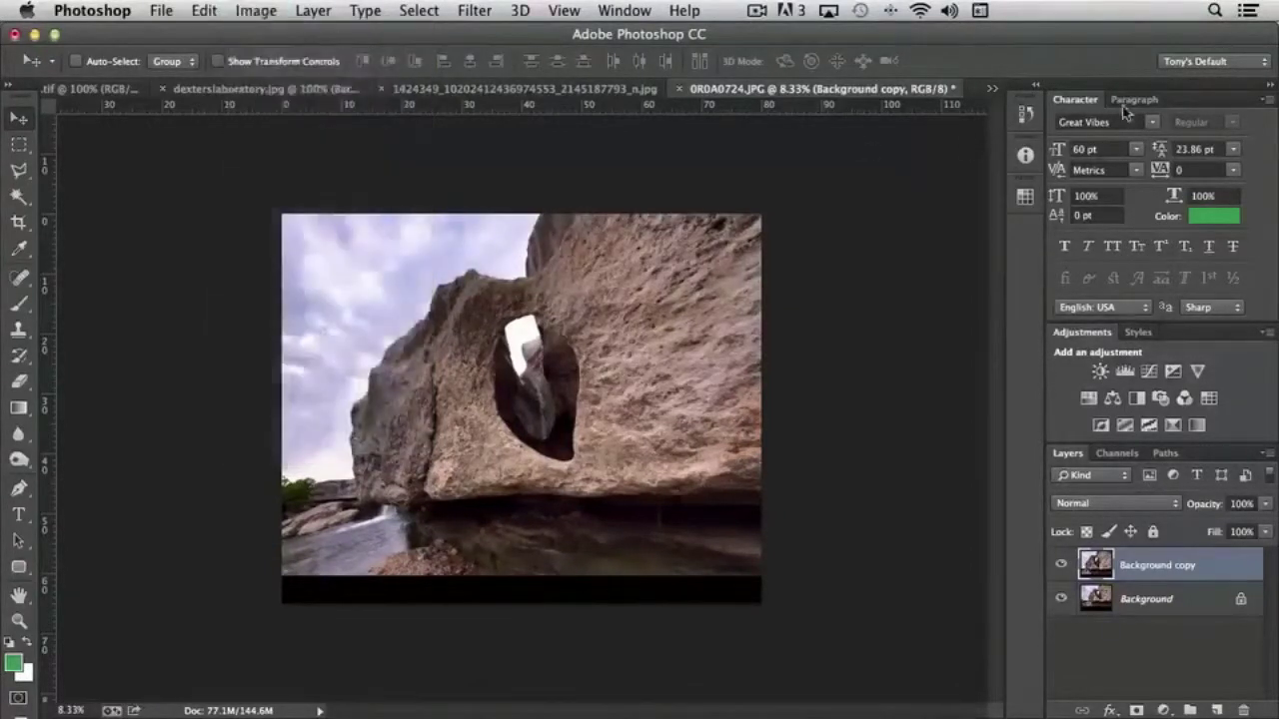
click(1025, 113)
click(880, 250)
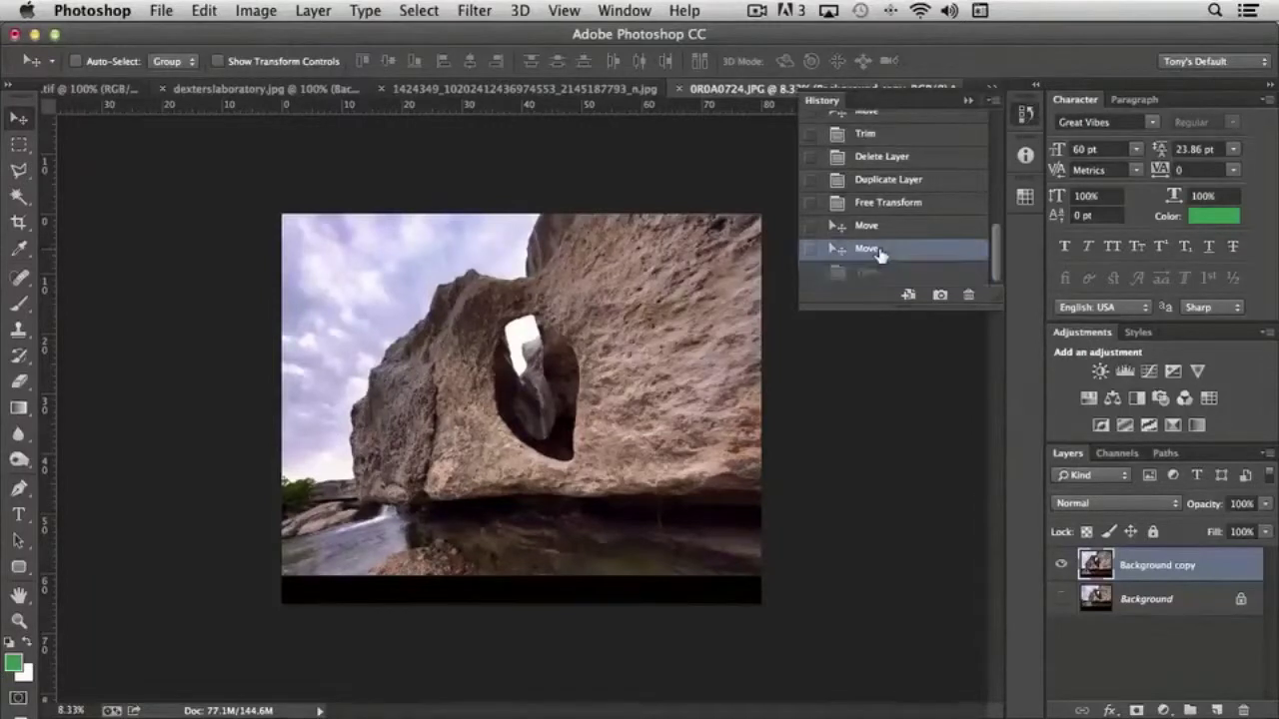
click(834, 103)
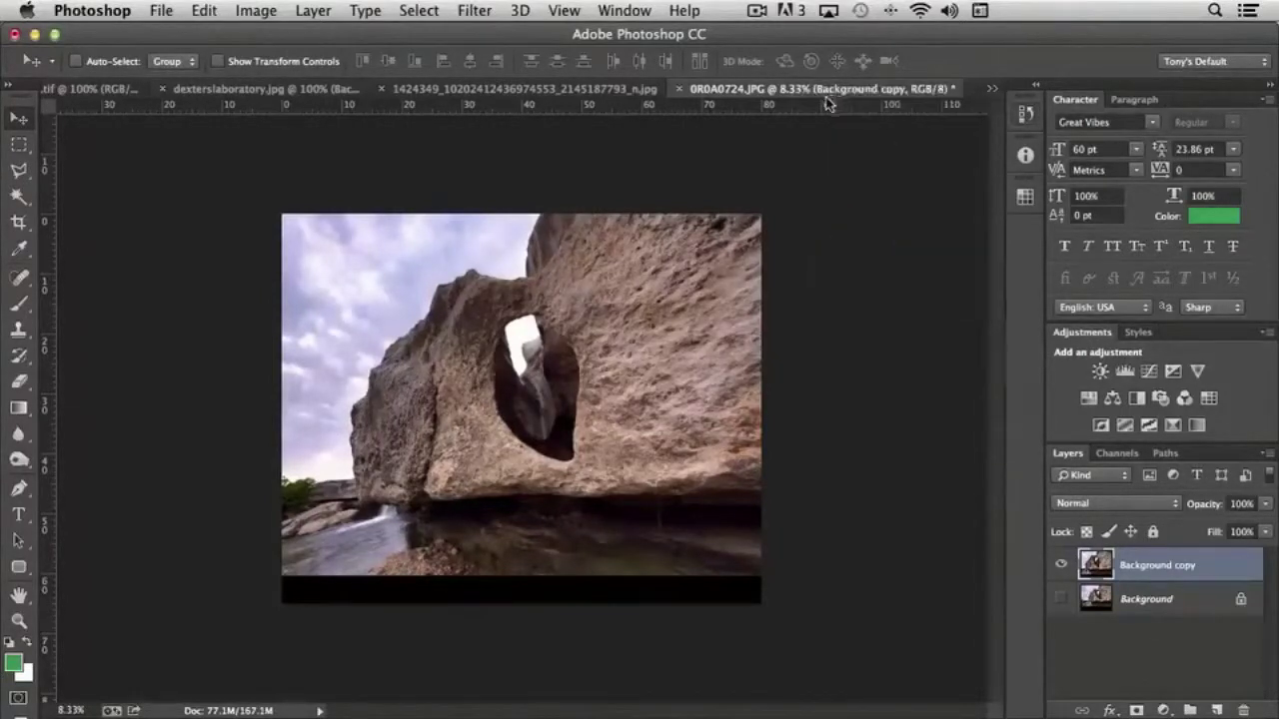
click(264, 12)
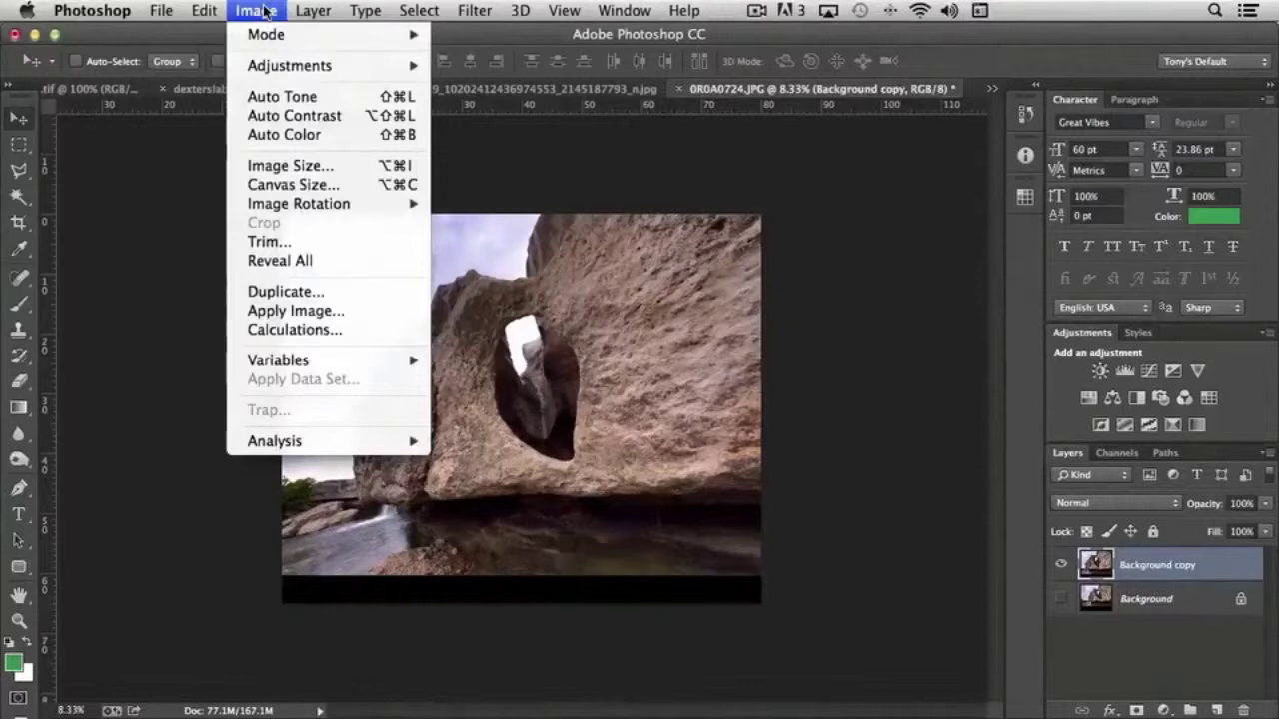
click(306, 260)
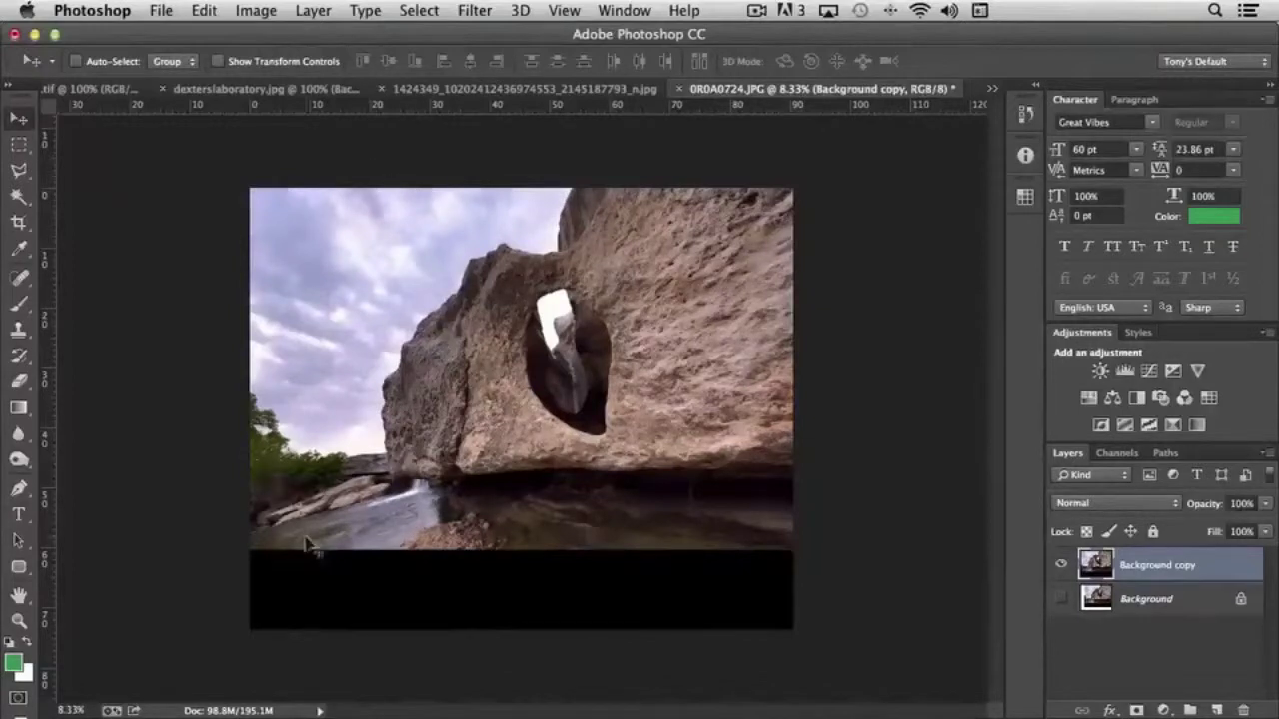
Hide the Background copy and show the Background layer so only Background is visible
click(1061, 567)
click(1061, 598)
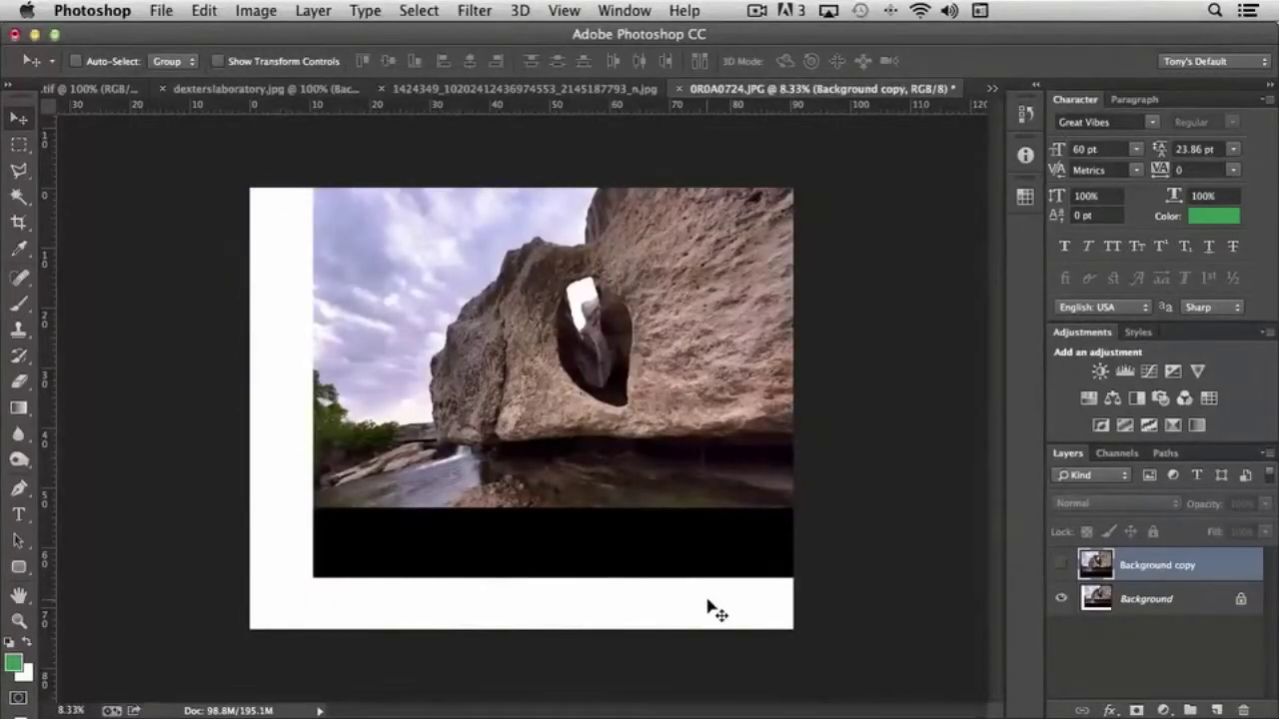
click(1061, 566)
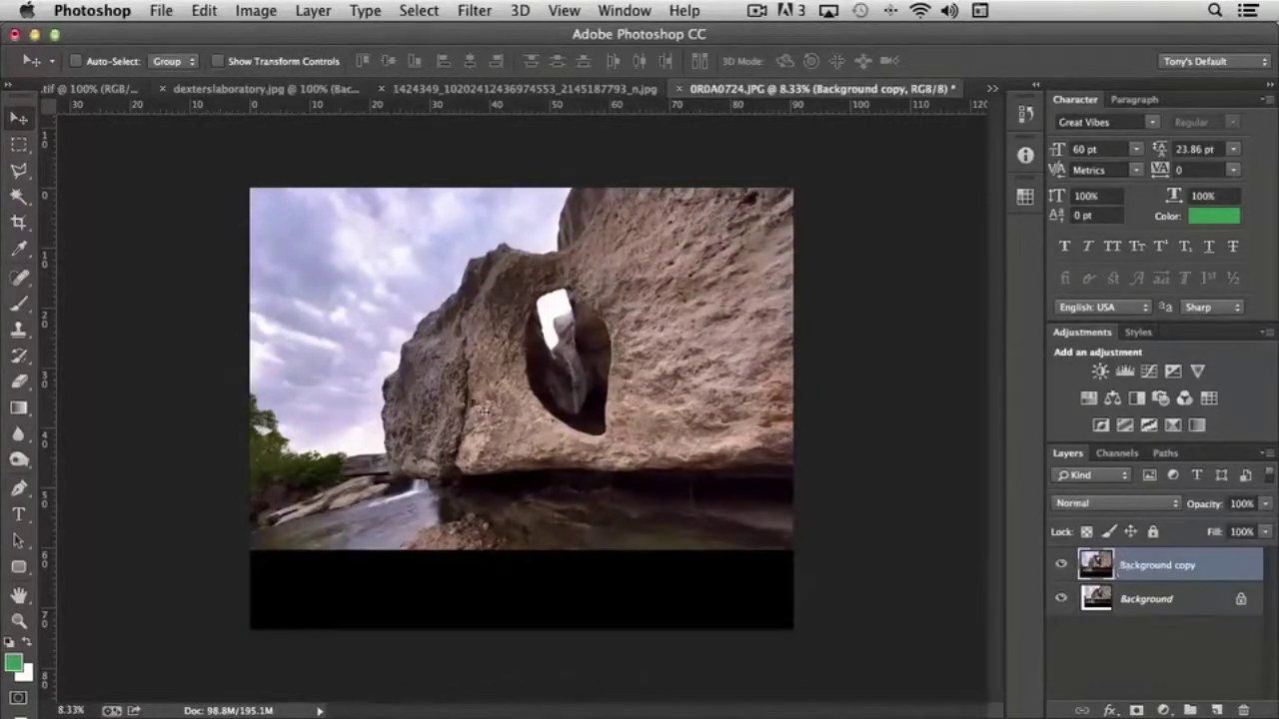
click(1061, 565)
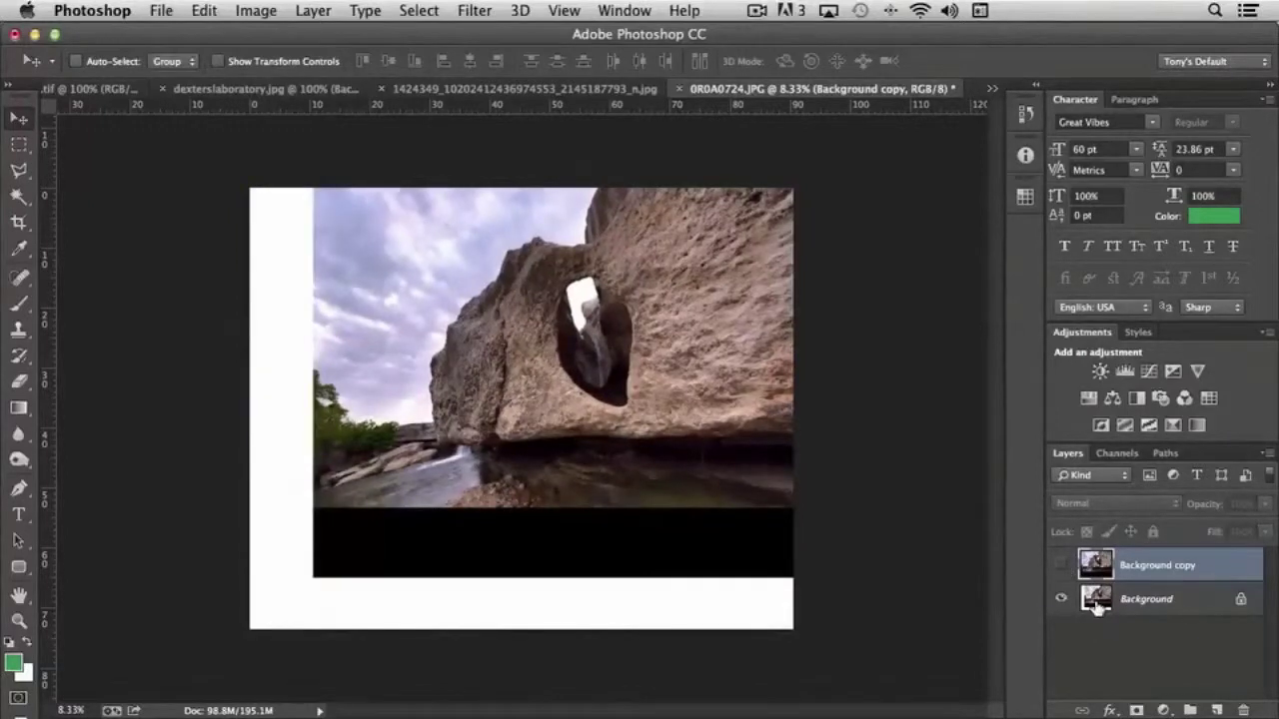